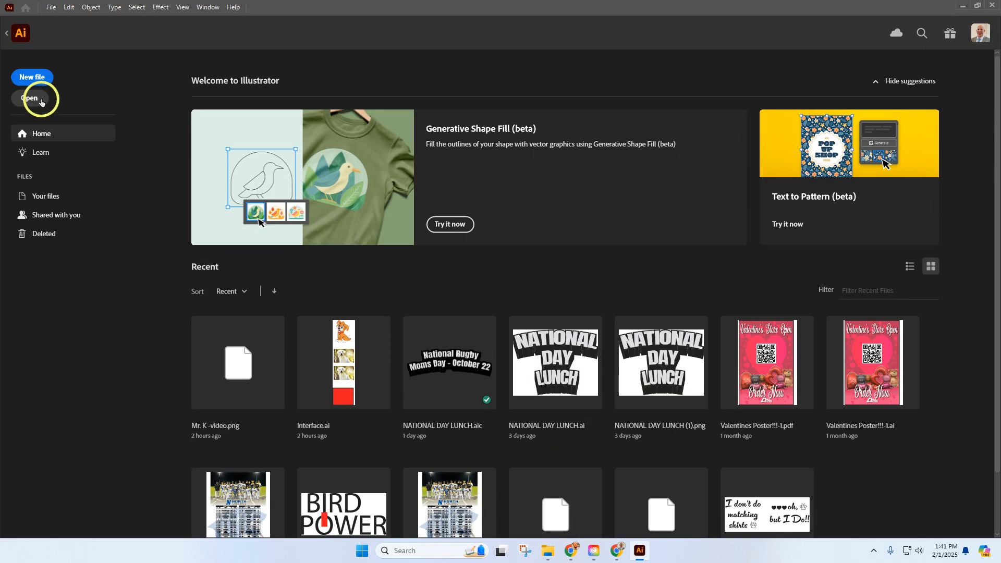
# Start a new document and browse the Mobile, Web, Print, Branding and Film & Video presets, finishing on Web
pyautogui.click(32, 78)
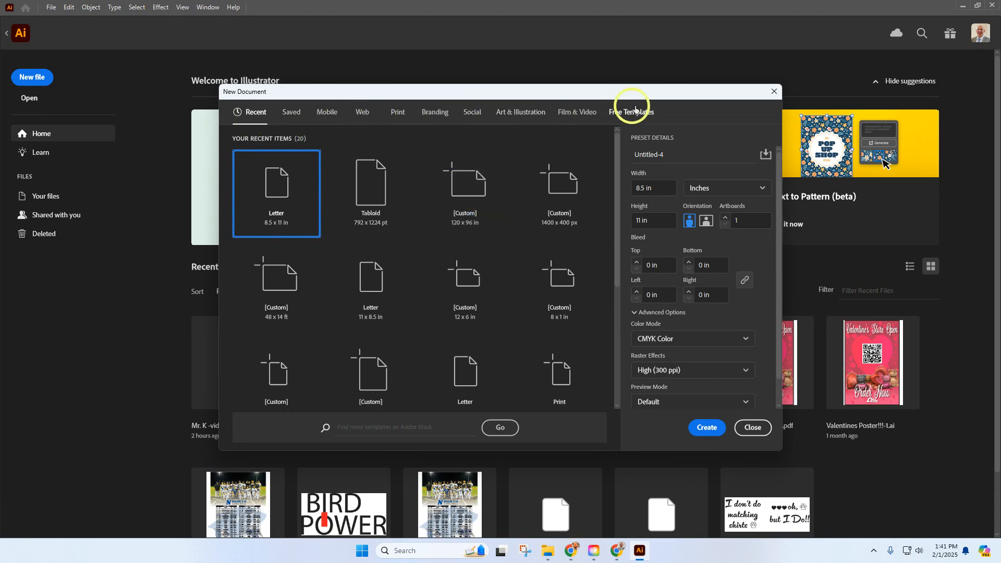
pyautogui.click(324, 113)
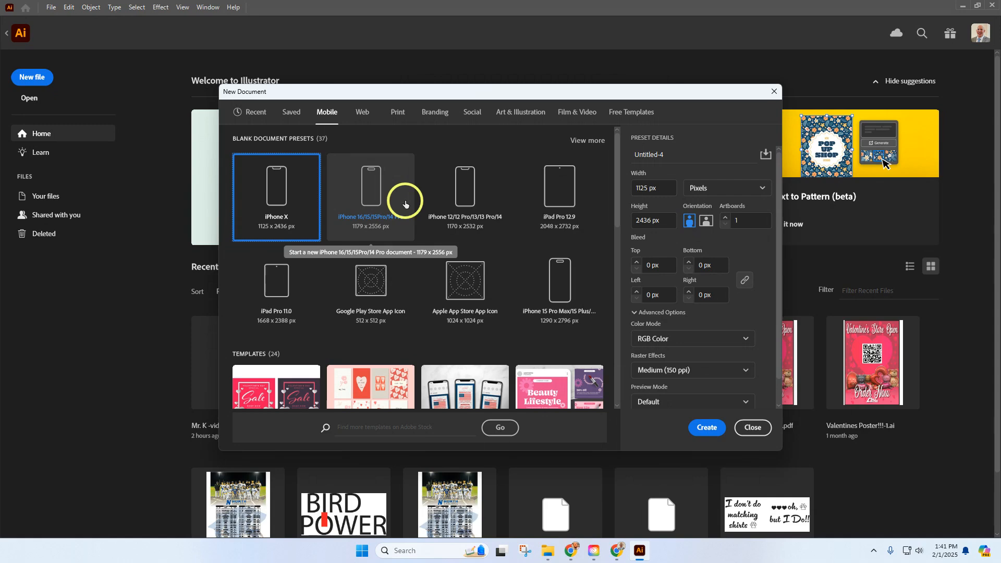
pyautogui.click(361, 116)
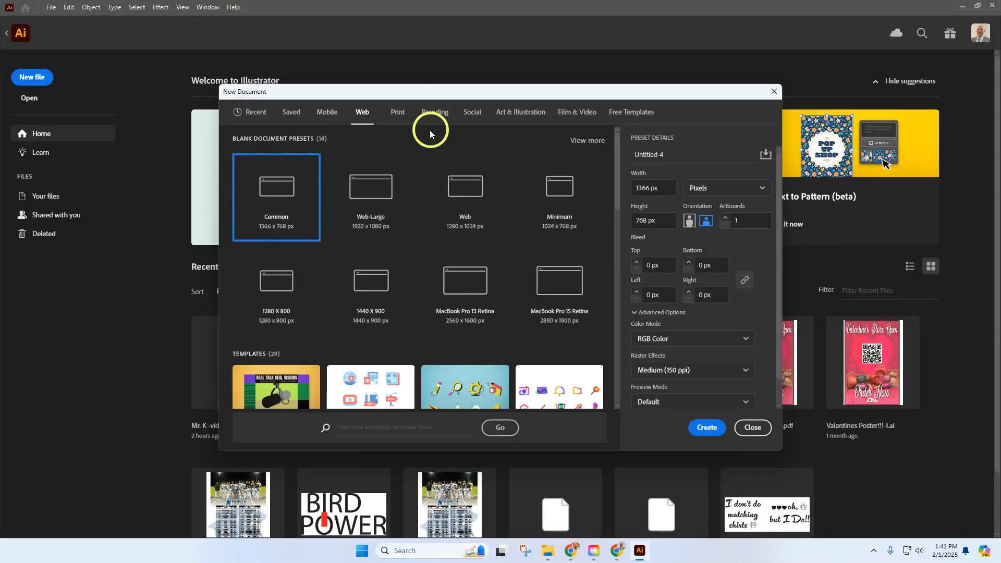
pyautogui.click(403, 116)
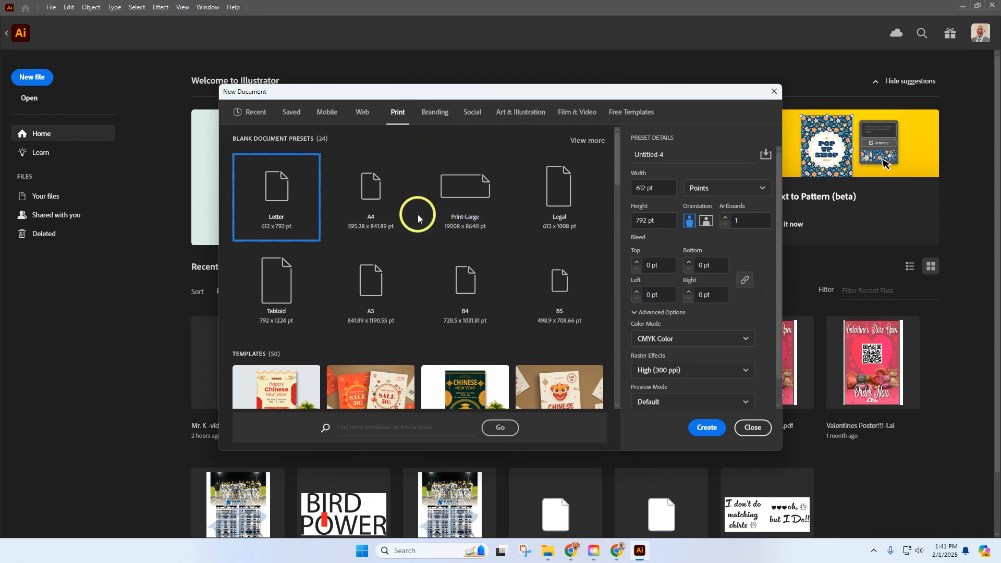
pyautogui.click(433, 112)
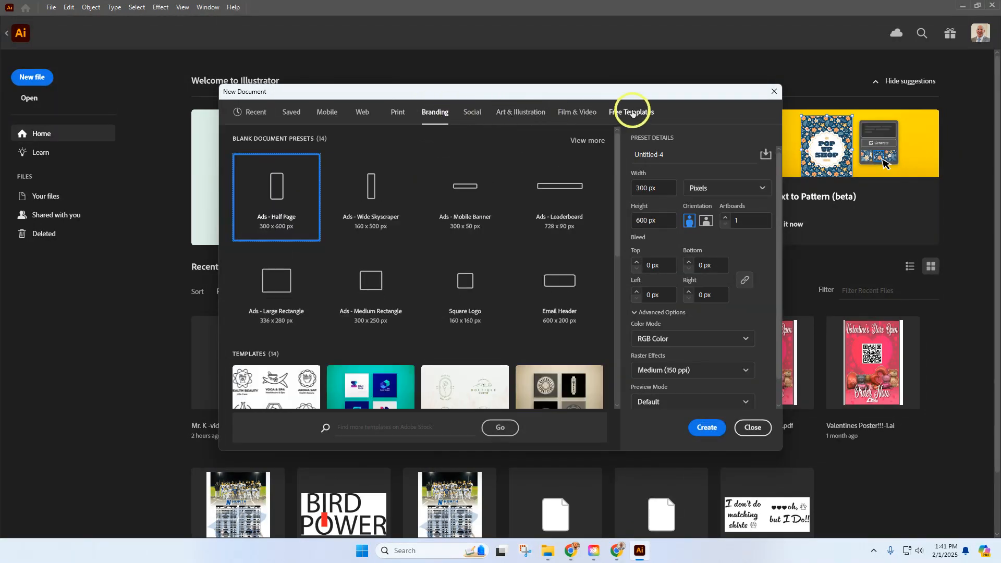
pyautogui.click(577, 112)
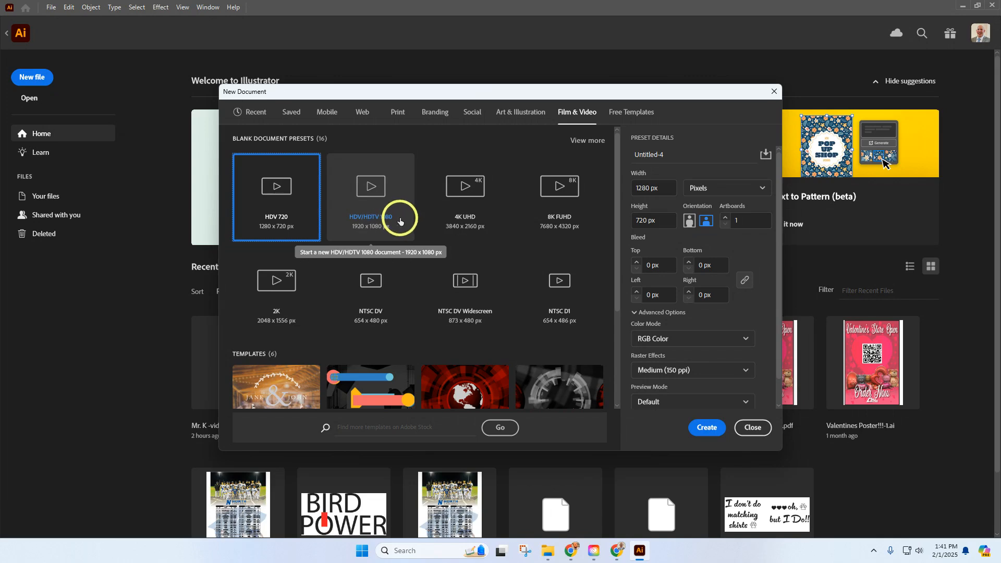
pyautogui.click(328, 115)
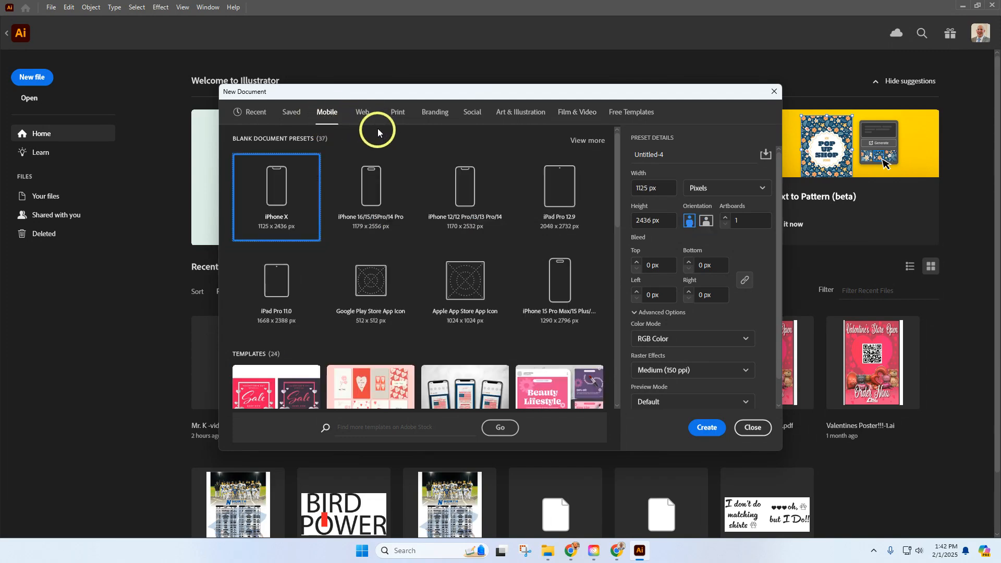
pyautogui.click(368, 120)
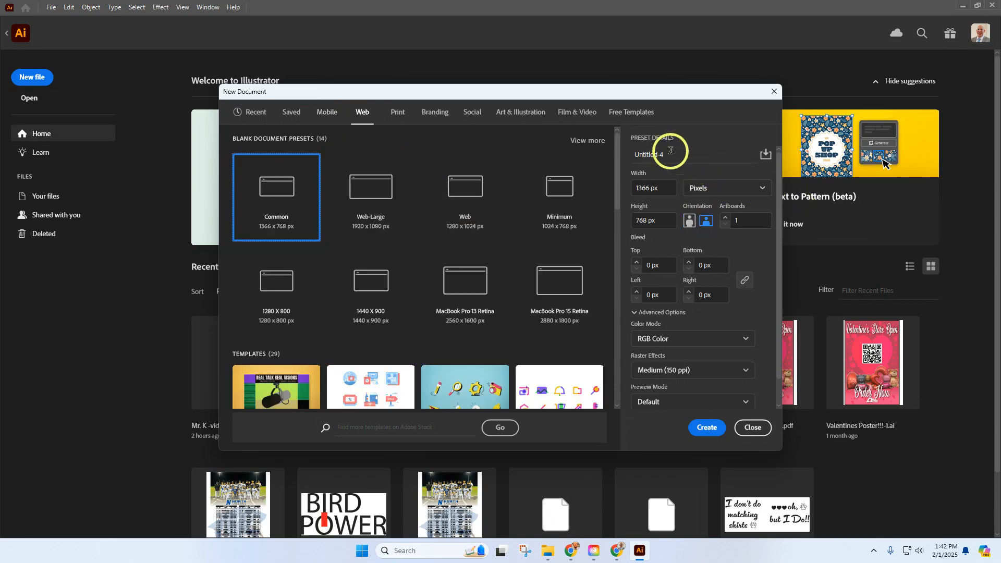
# Name the new document "test" and set its measurement units to inches
pyautogui.moveTo(676, 153); pyautogui.dragTo(633, 157)
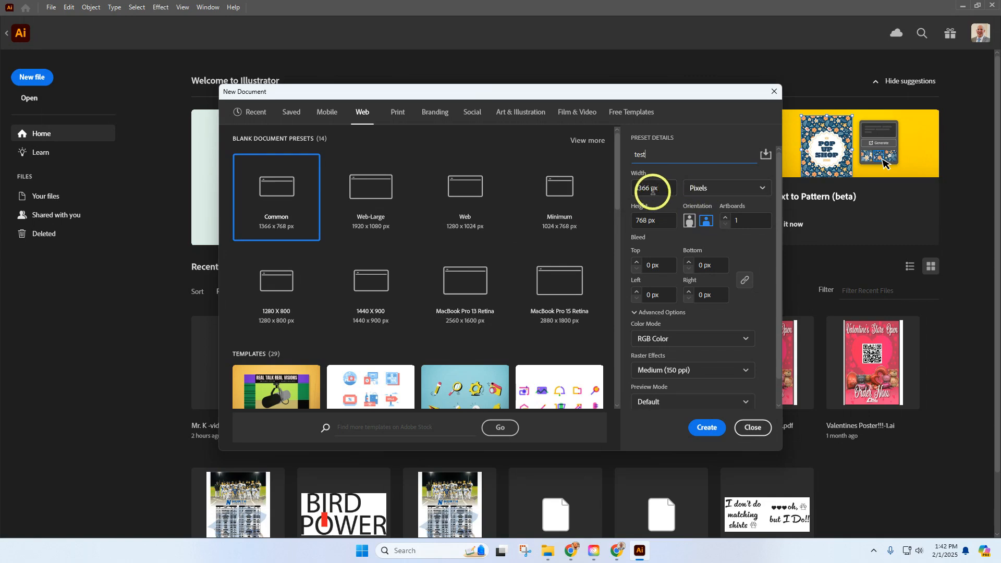
pyautogui.click(705, 190)
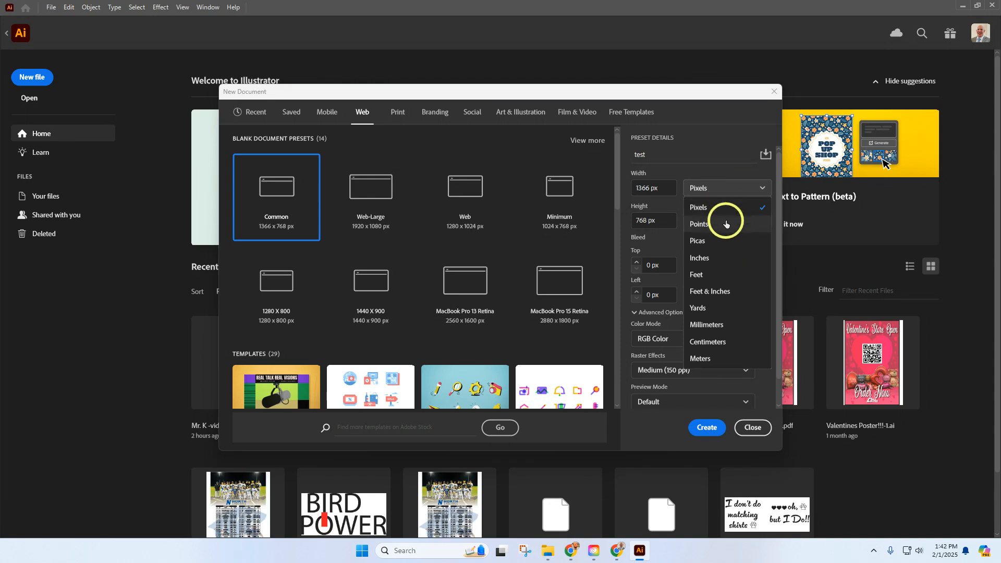
pyautogui.click(725, 259)
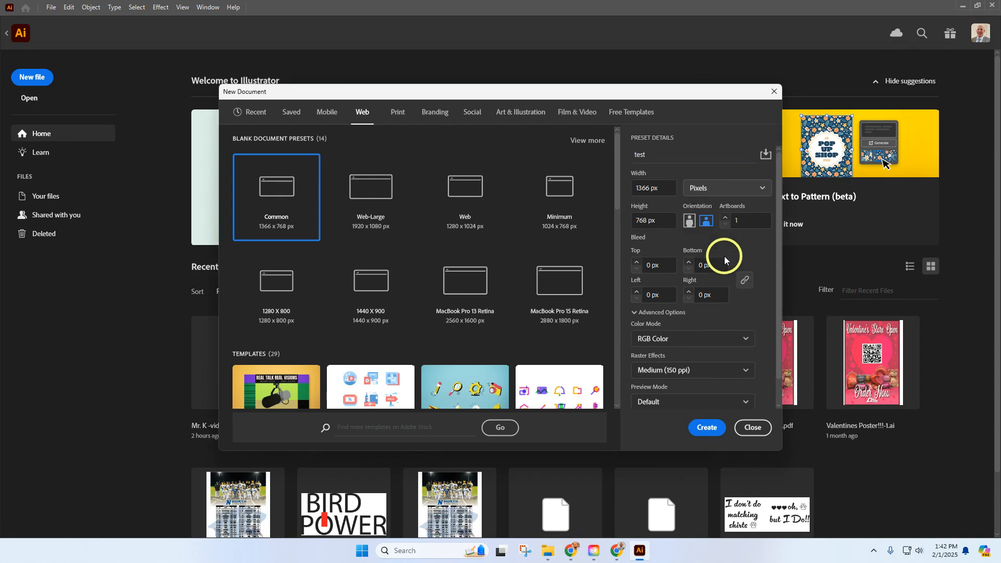
pyautogui.click(721, 190)
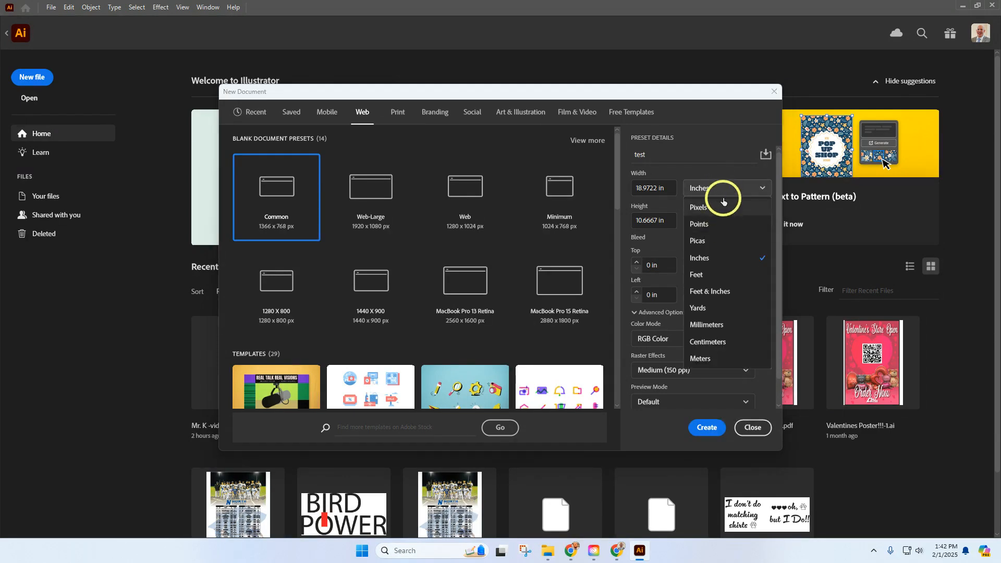
pyautogui.click(716, 168)
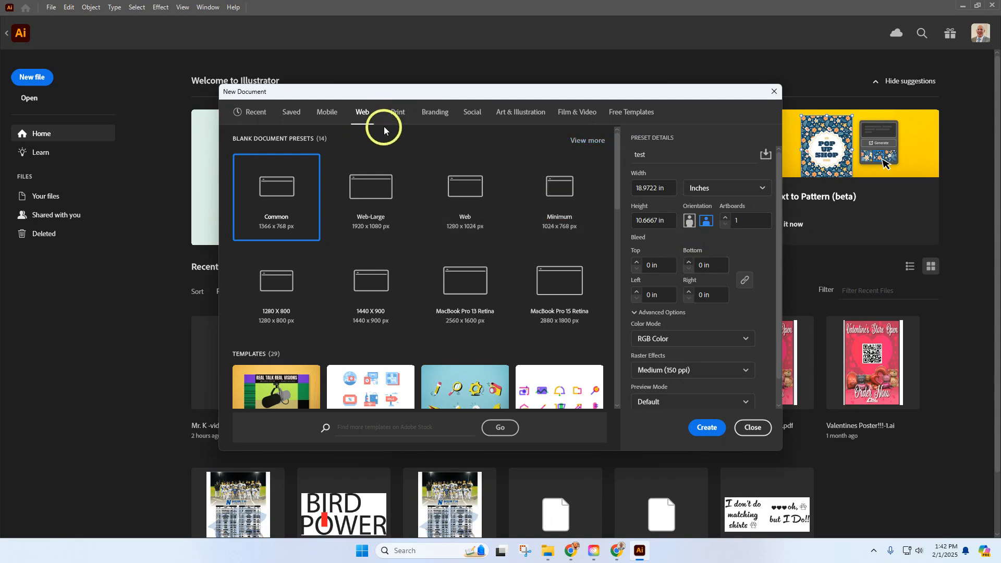
# Compare the document settings of the Web and Print presets, finishing on Print
pyautogui.click(398, 113)
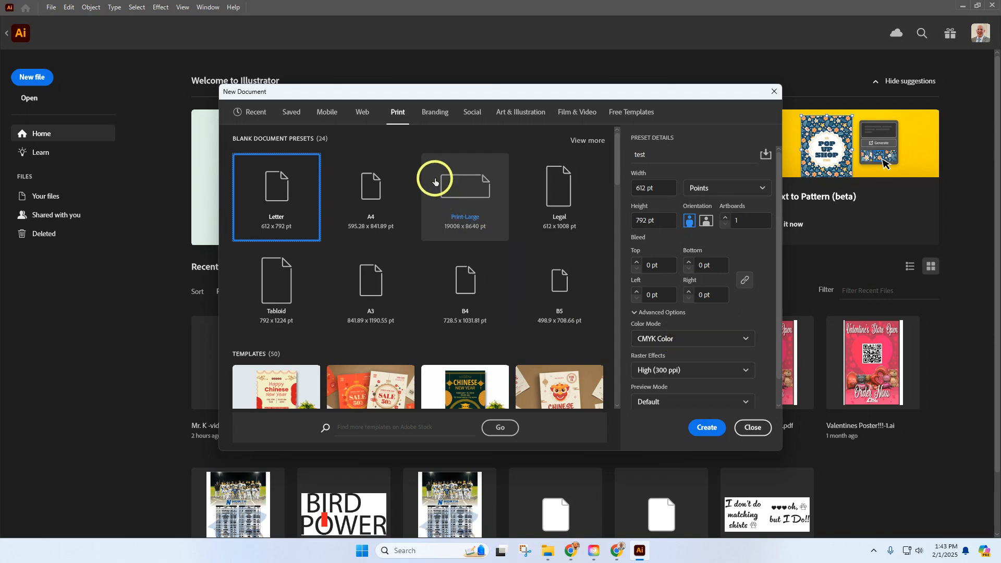
pyautogui.click(359, 118)
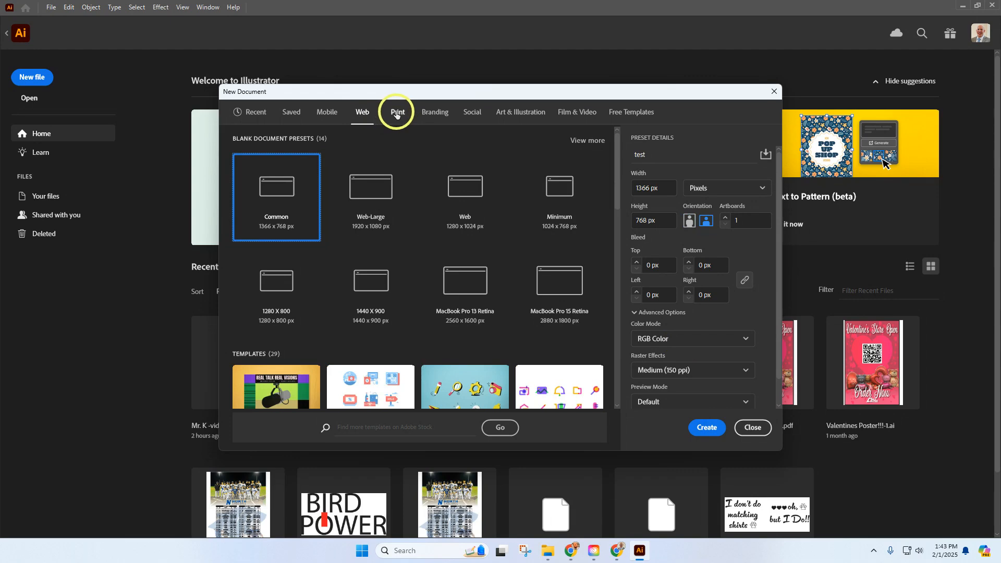
pyautogui.click(396, 114)
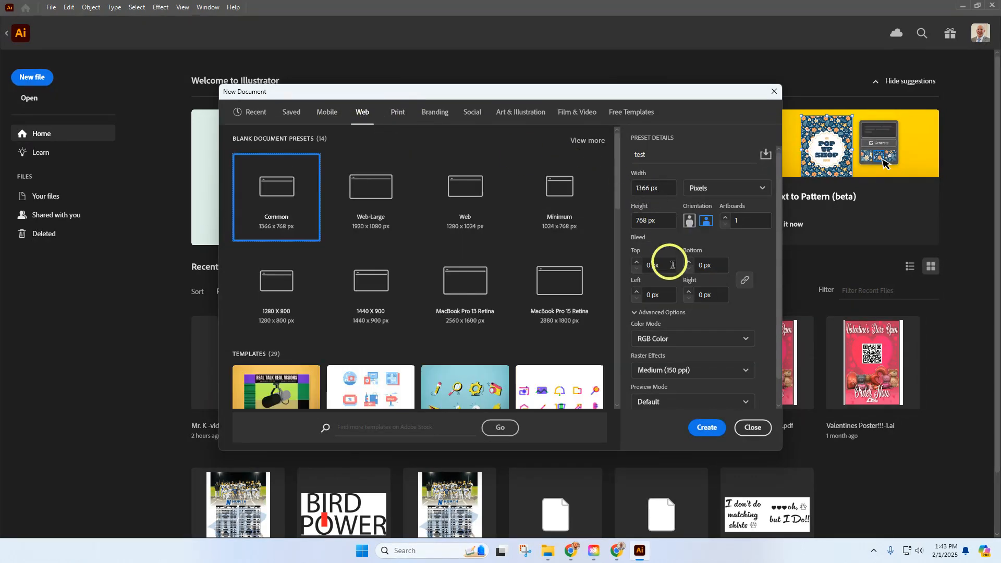
pyautogui.click(402, 113)
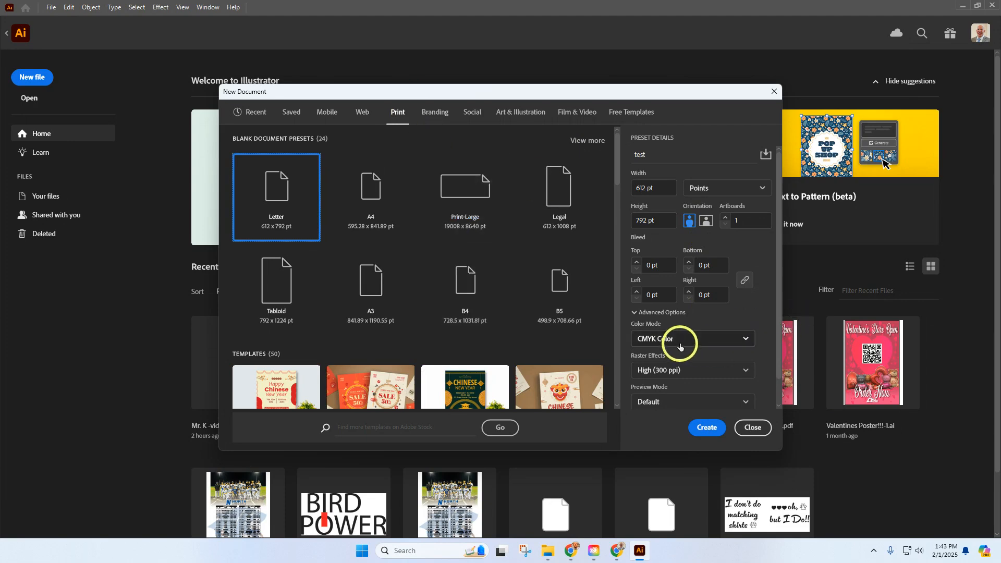
# Try RGB Color as the color mode for the Letter print preset, and restore CMYK Color
pyautogui.click(680, 344)
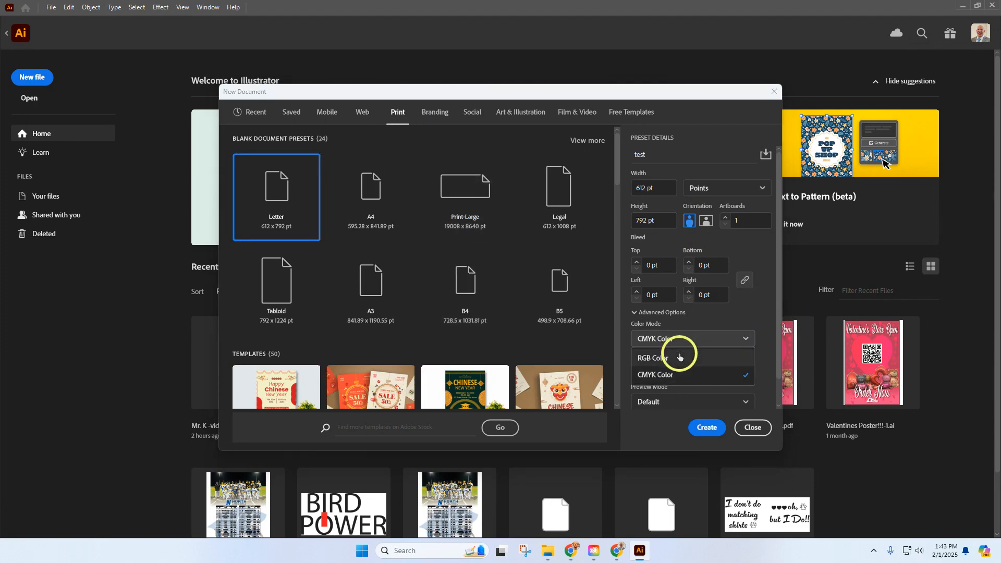
pyautogui.click(680, 358)
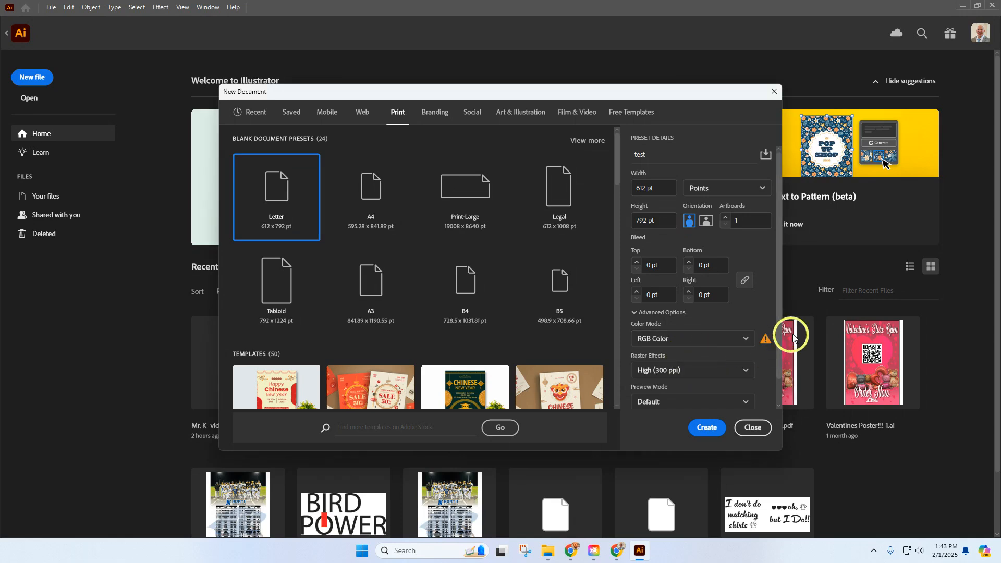
pyautogui.moveTo(765, 342)
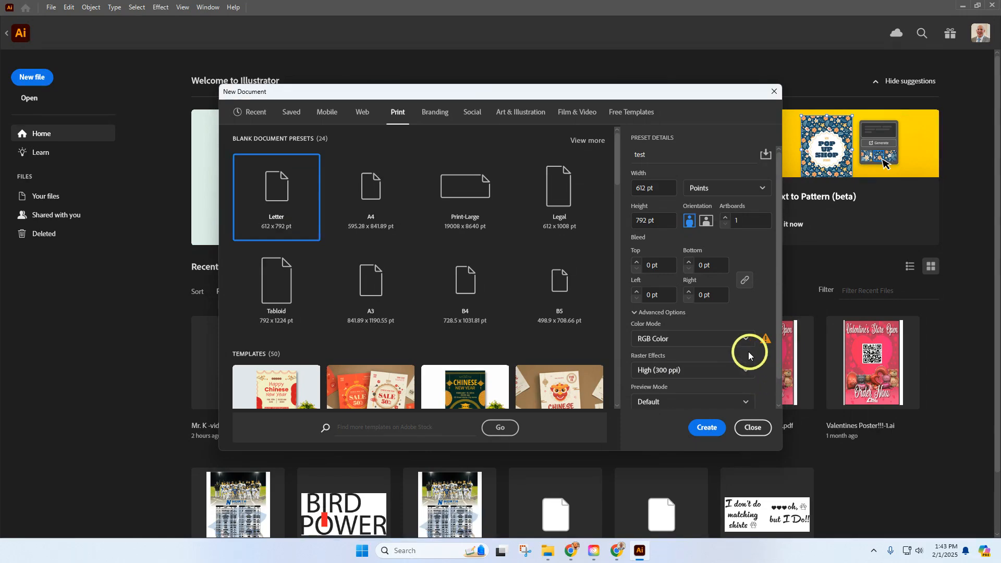
pyautogui.click(682, 339)
pyautogui.click(680, 374)
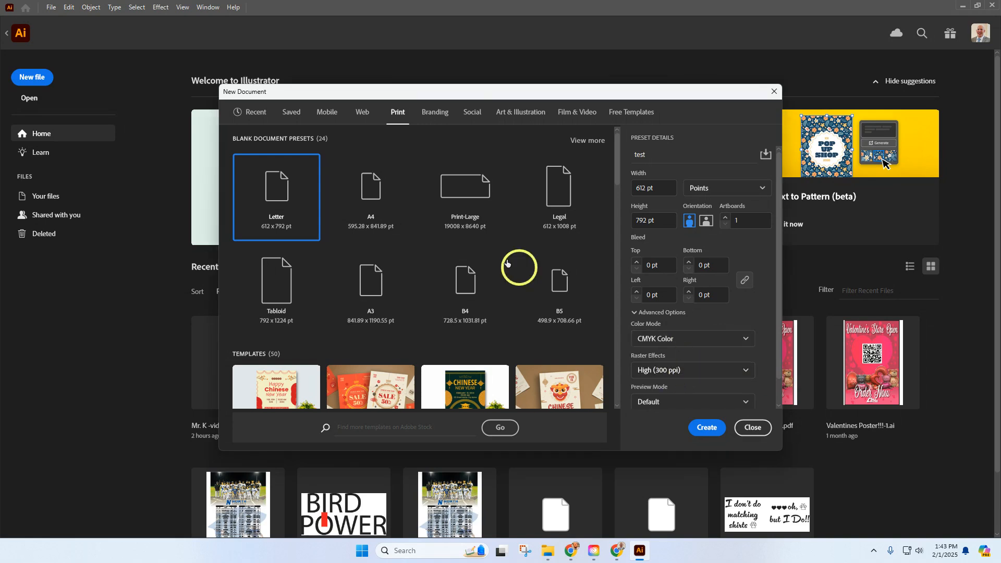
# Compare the raster effects of the Web and Print presets, and set the Web preset's resolution to Screen (72 ppi)
pyautogui.click(360, 114)
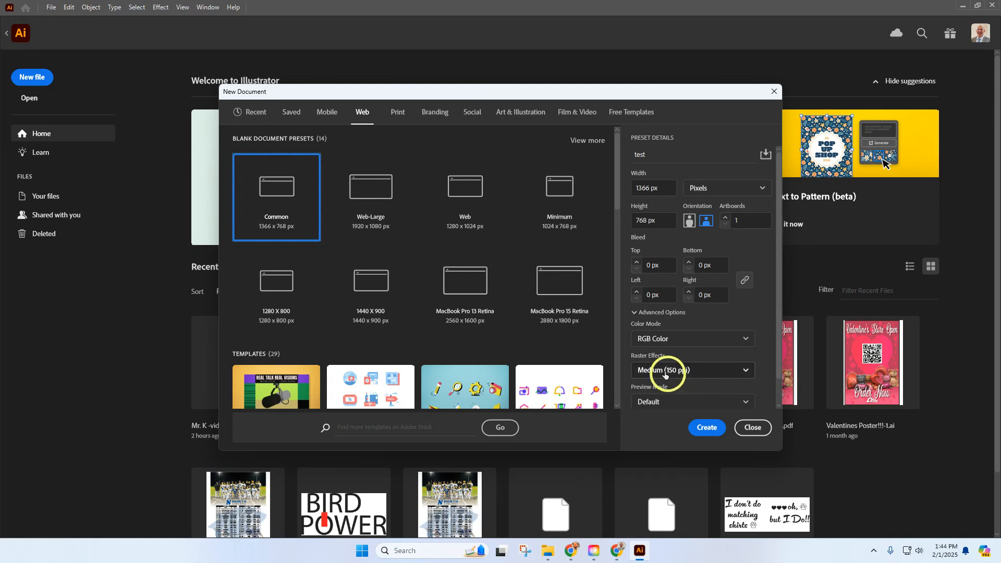
pyautogui.click(396, 110)
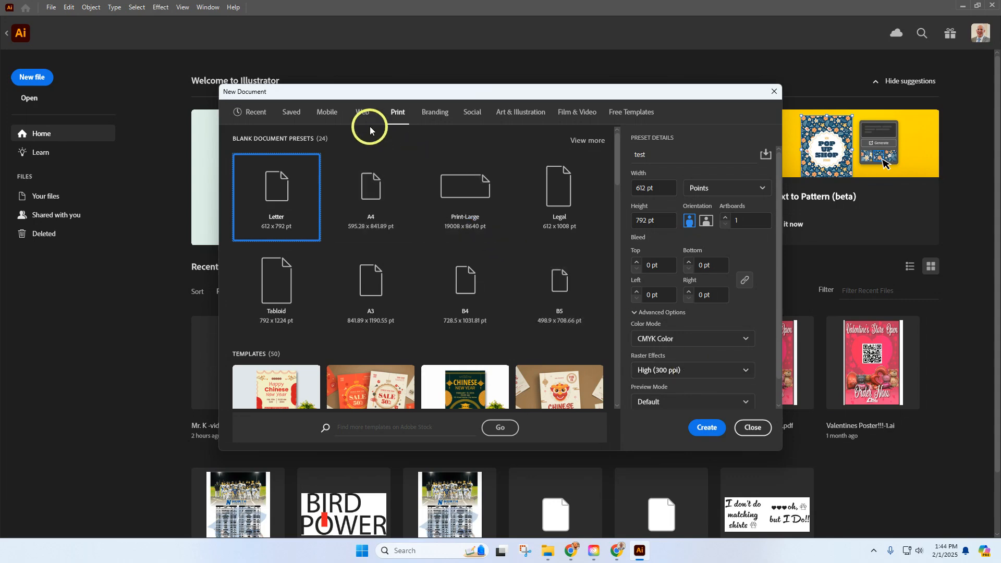
pyautogui.click(680, 370)
pyautogui.click(674, 423)
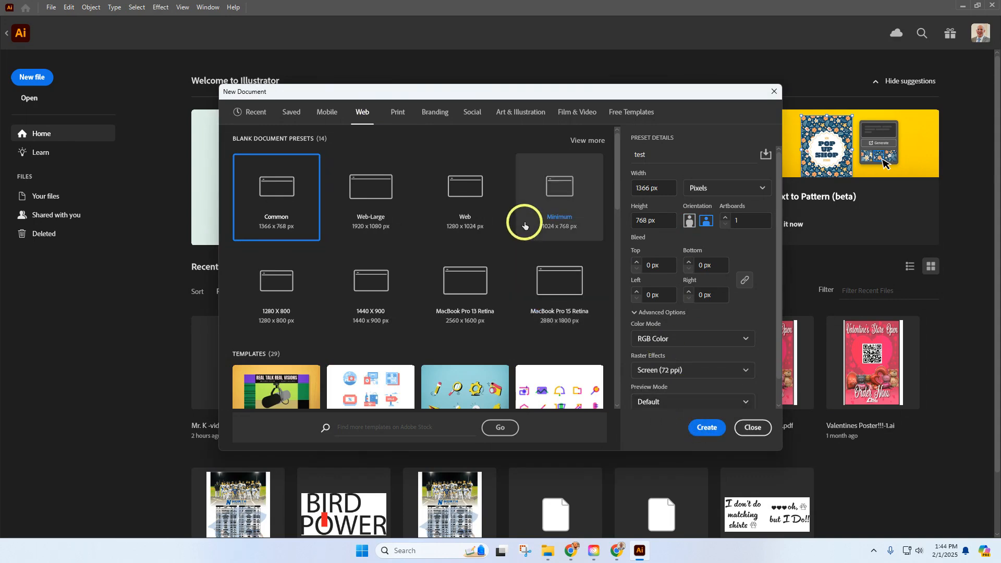
# Create the document from the Letter print preset with its units set to inches
pyautogui.click(405, 116)
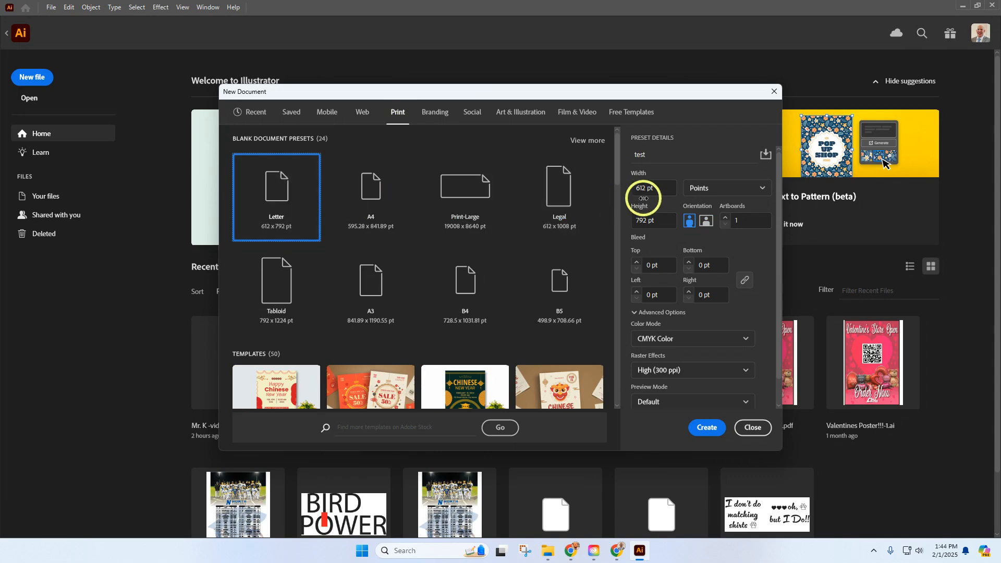
pyautogui.click(714, 190)
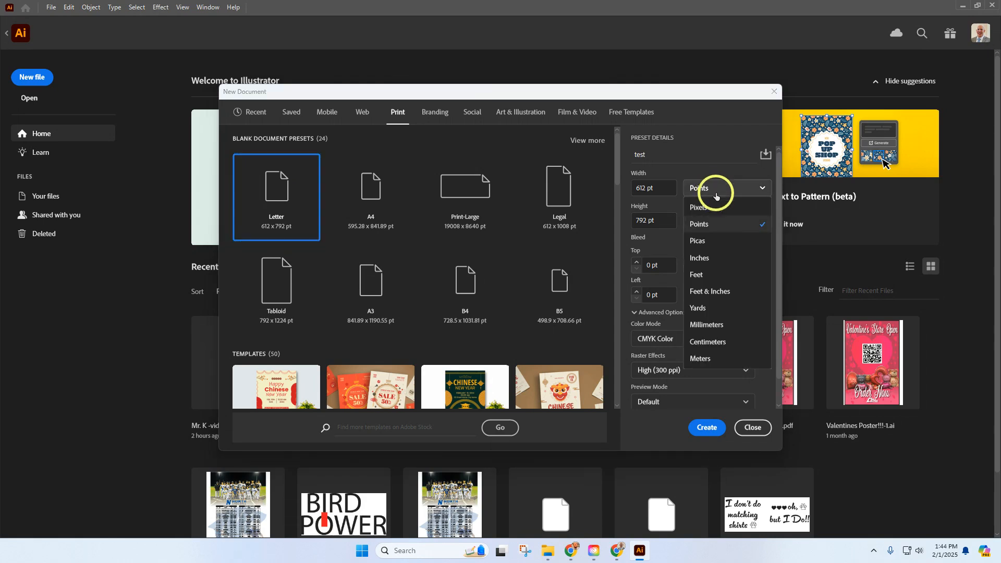
pyautogui.click(723, 258)
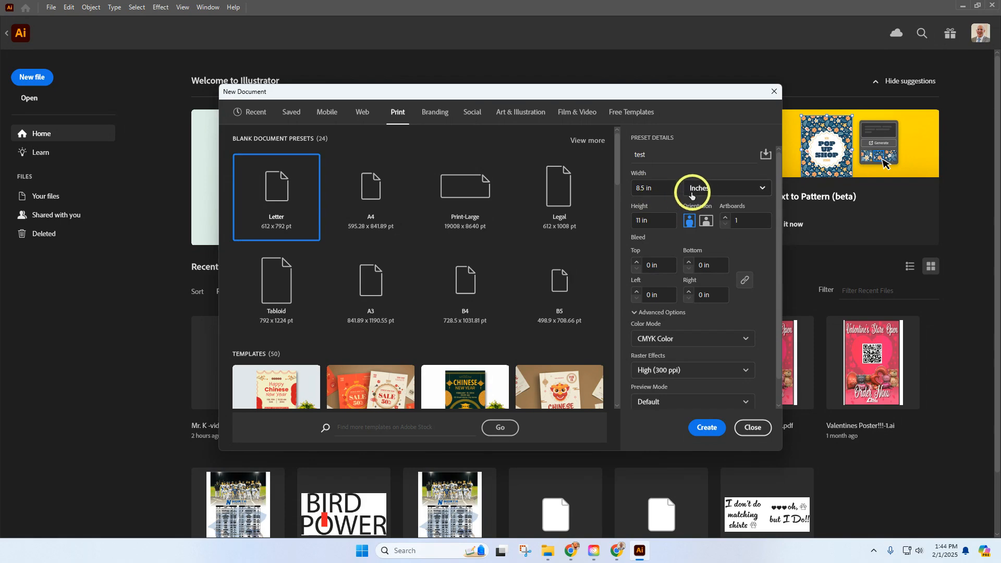
pyautogui.click(707, 192)
pyautogui.click(712, 227)
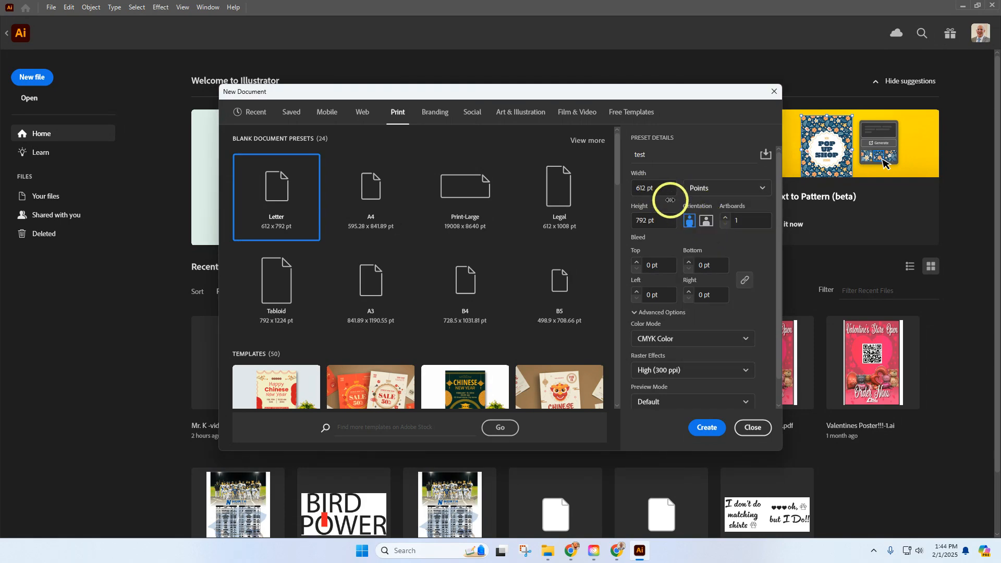
pyautogui.click(697, 194)
pyautogui.click(710, 256)
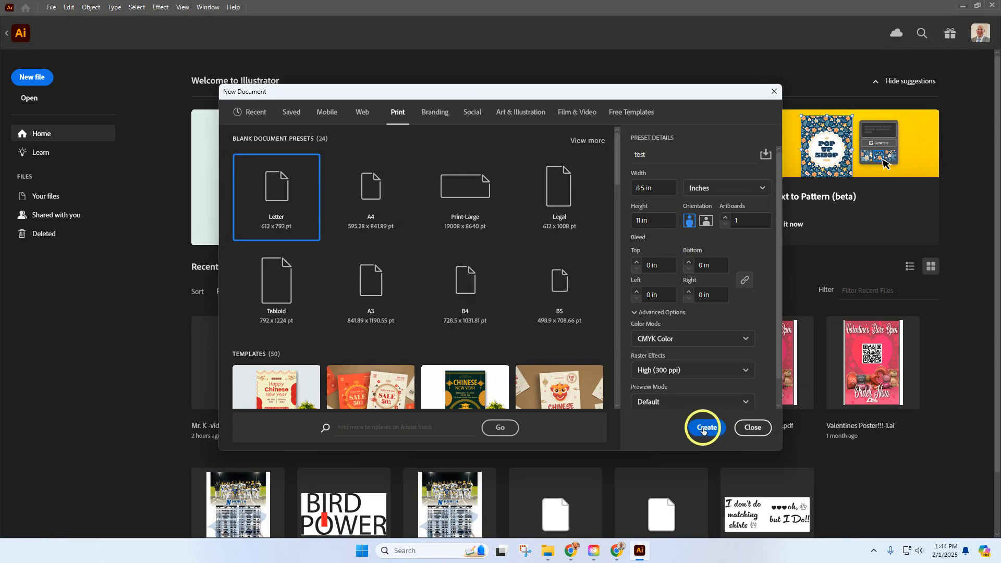
pyautogui.click(702, 424)
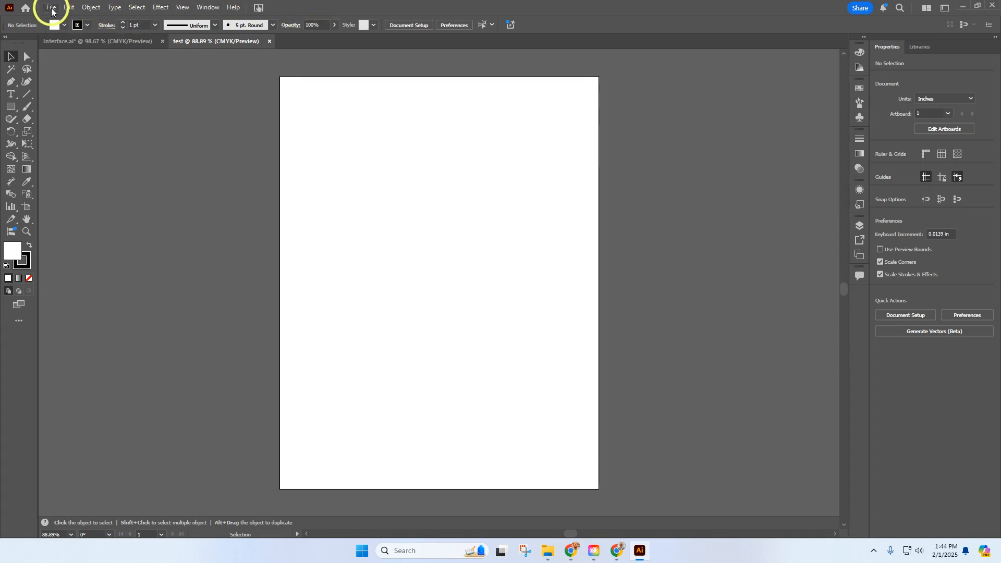
pyautogui.click(69, 7)
pyautogui.moveTo(50, 10)
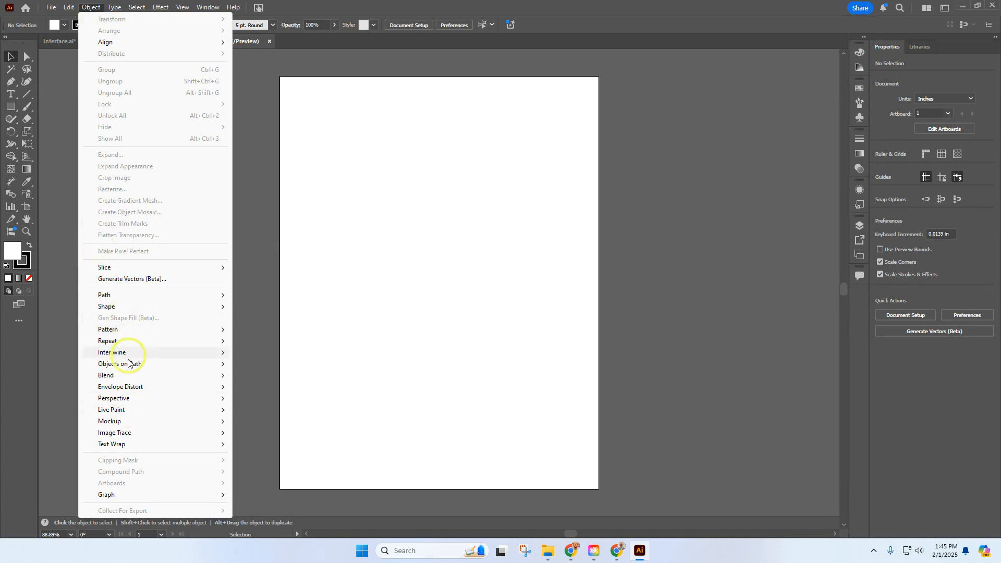
pyautogui.moveTo(137, 341)
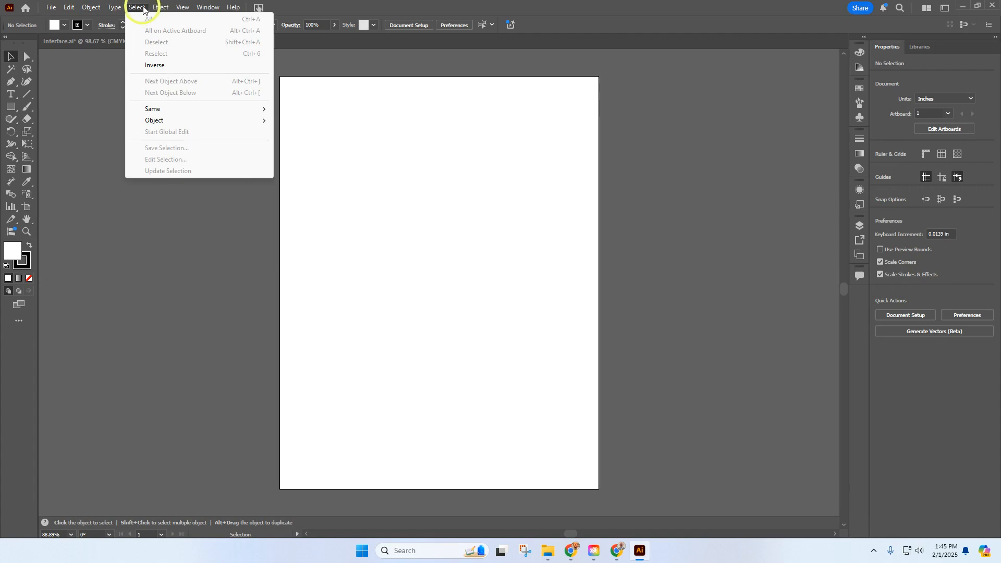
pyautogui.moveTo(154, 9)
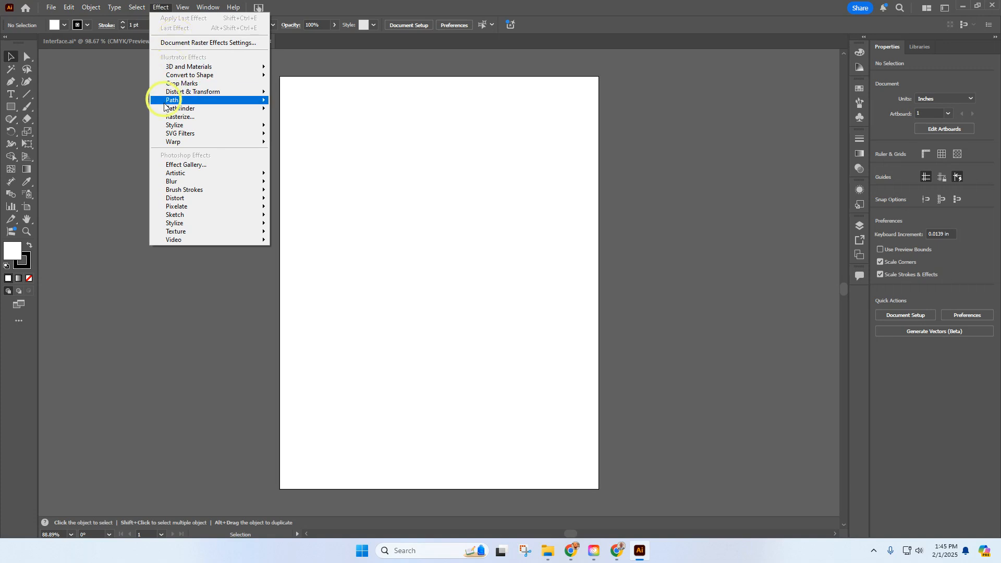
pyautogui.moveTo(178, 183)
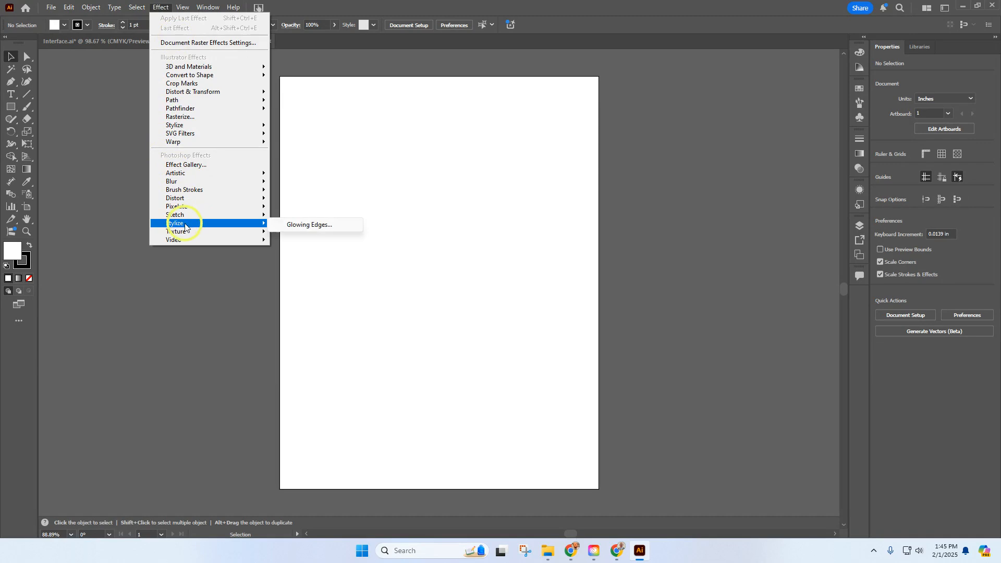
pyautogui.moveTo(208, 195)
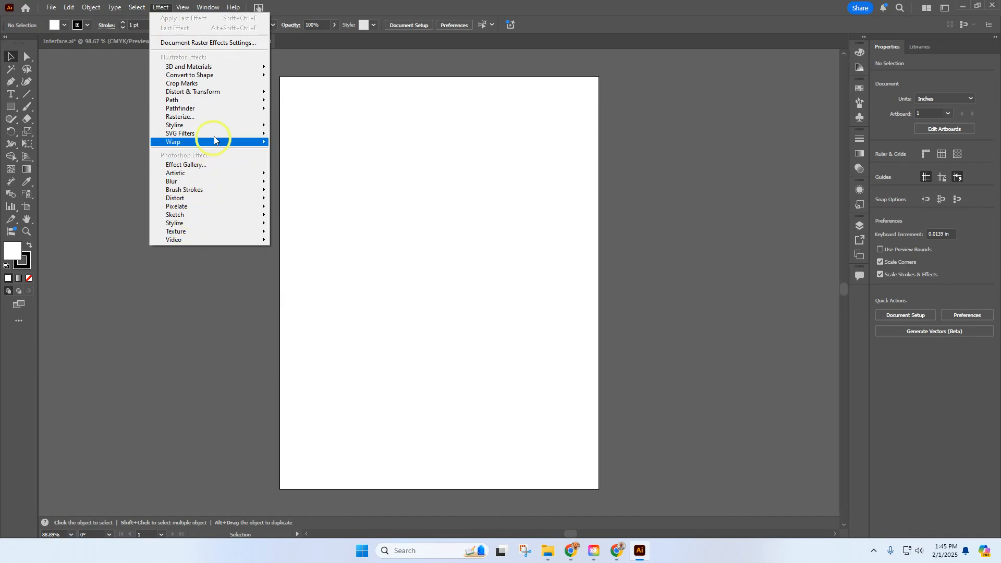
pyautogui.click(182, 8)
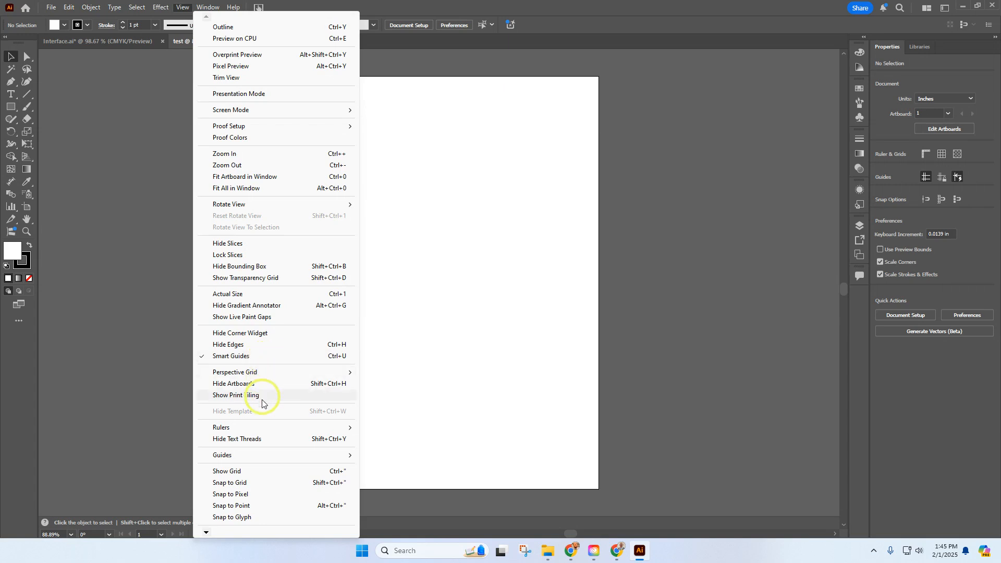
pyautogui.moveTo(256, 455)
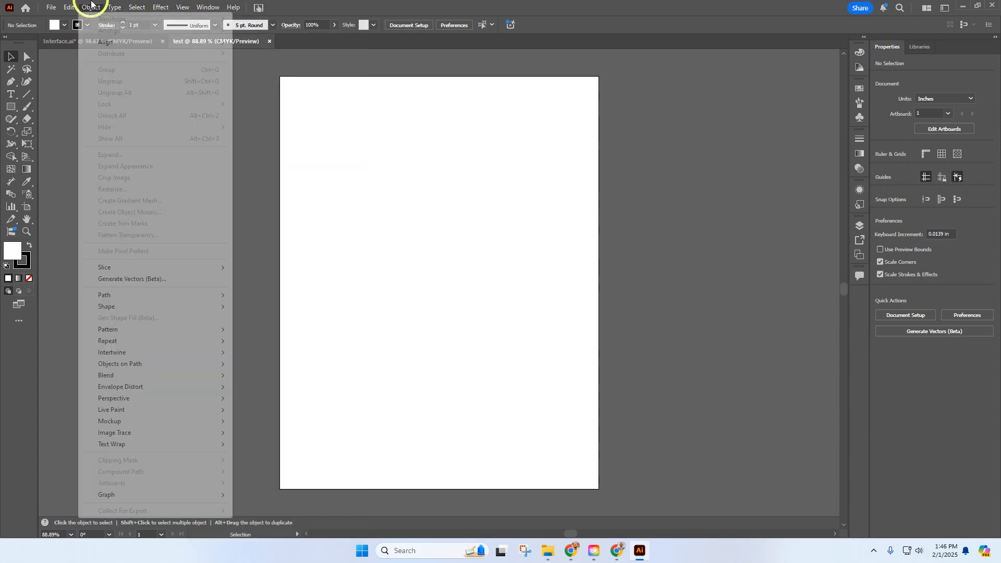
# Open the Color panel and collapse it again
pyautogui.moveTo(201, 6)
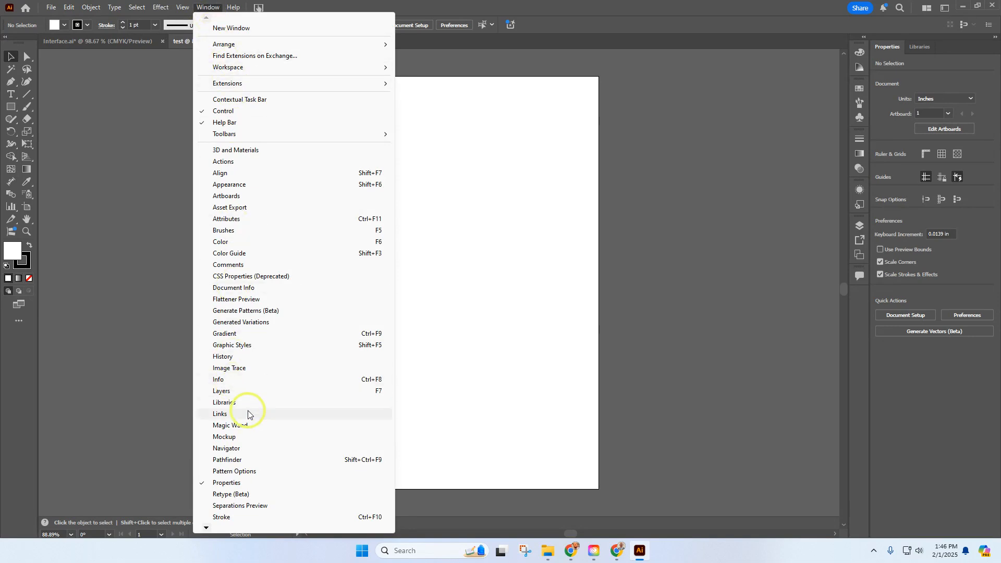
pyautogui.click(257, 242)
pyautogui.click(860, 53)
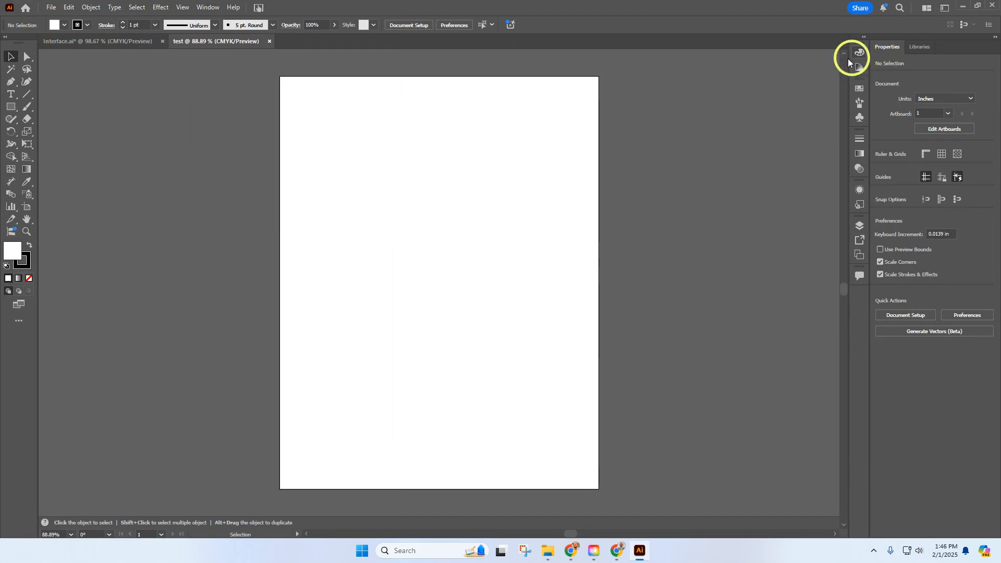
# Open the Navigator panel to view the document overview, and close it
pyautogui.click(209, 8)
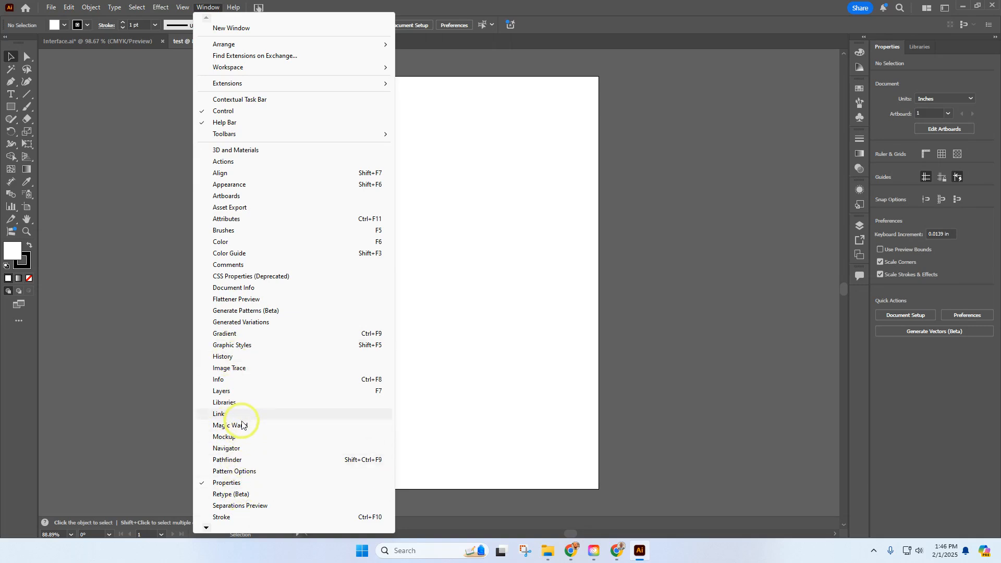
pyautogui.click(243, 449)
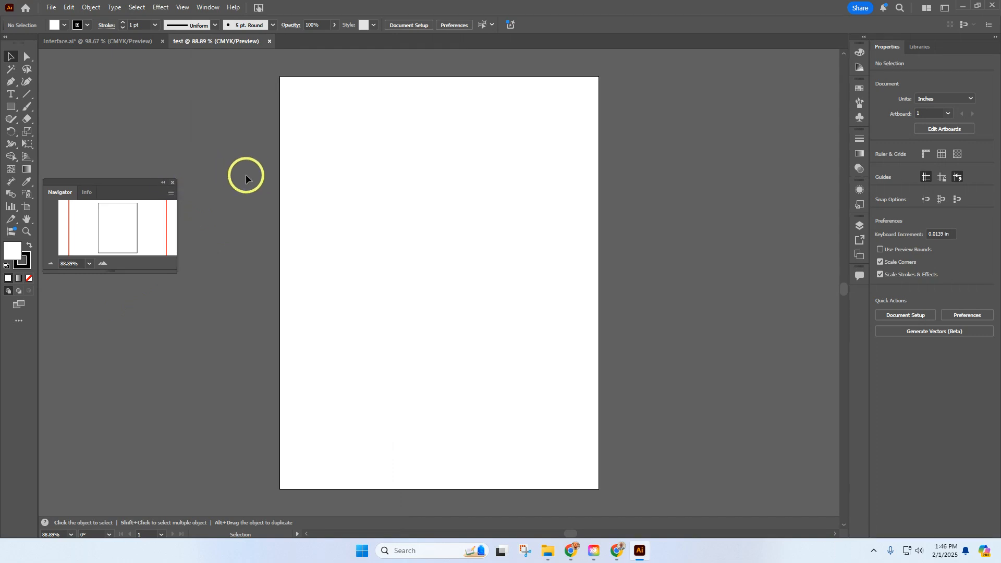
pyautogui.click(174, 183)
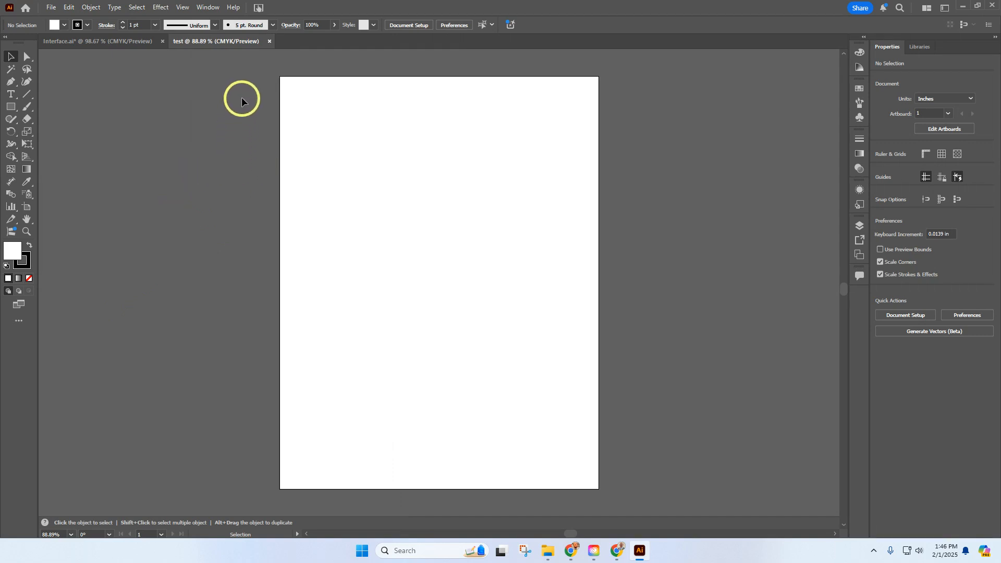
# Switch the workspace layout from Essentials Classic to Web
pyautogui.click(207, 8)
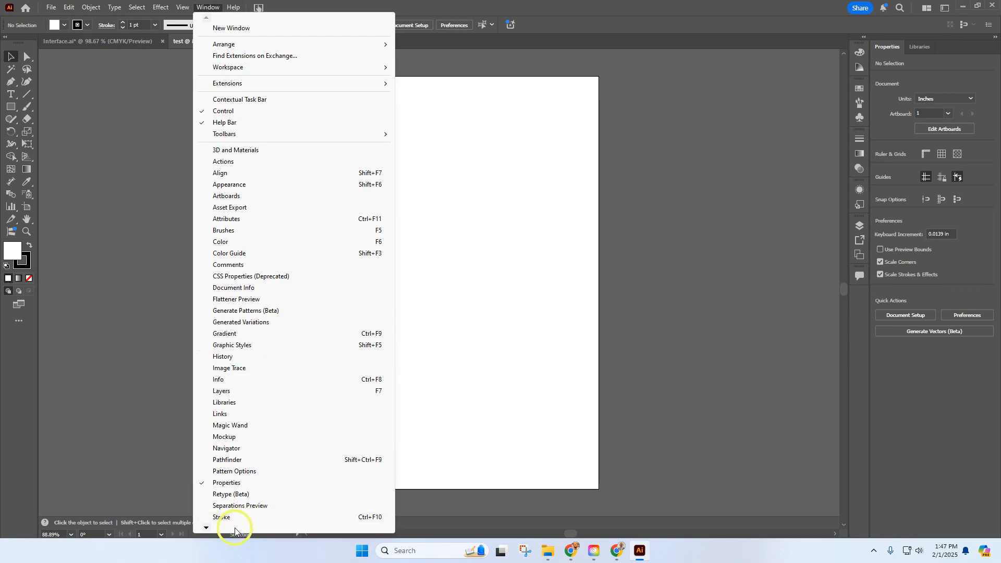
pyautogui.moveTo(207, 528)
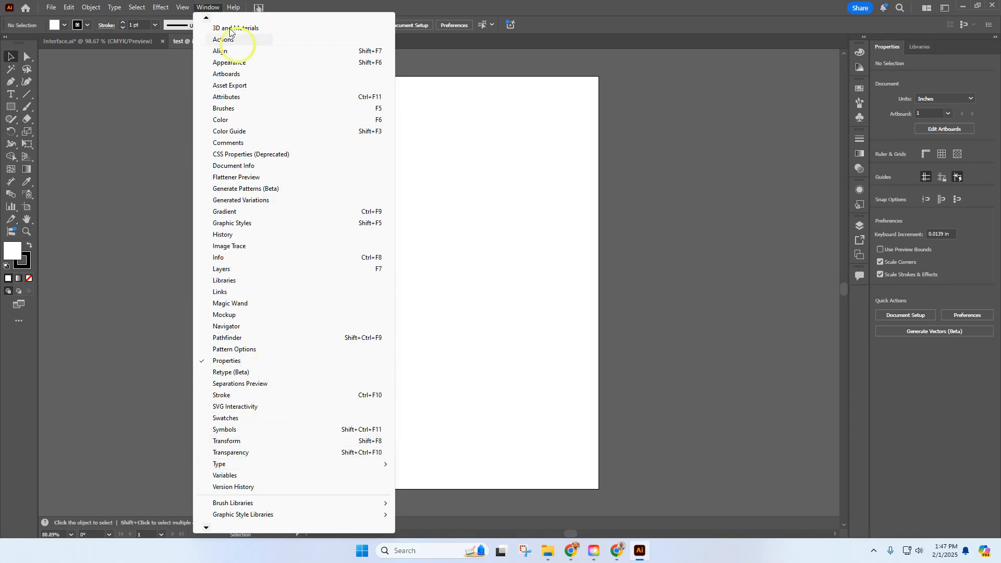
pyautogui.moveTo(205, 18)
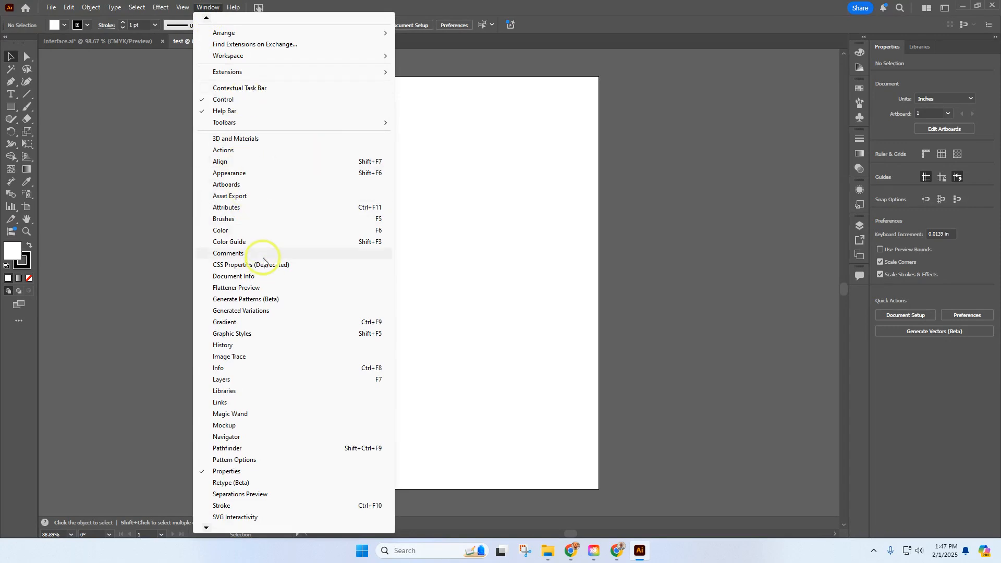
pyautogui.moveTo(240, 59)
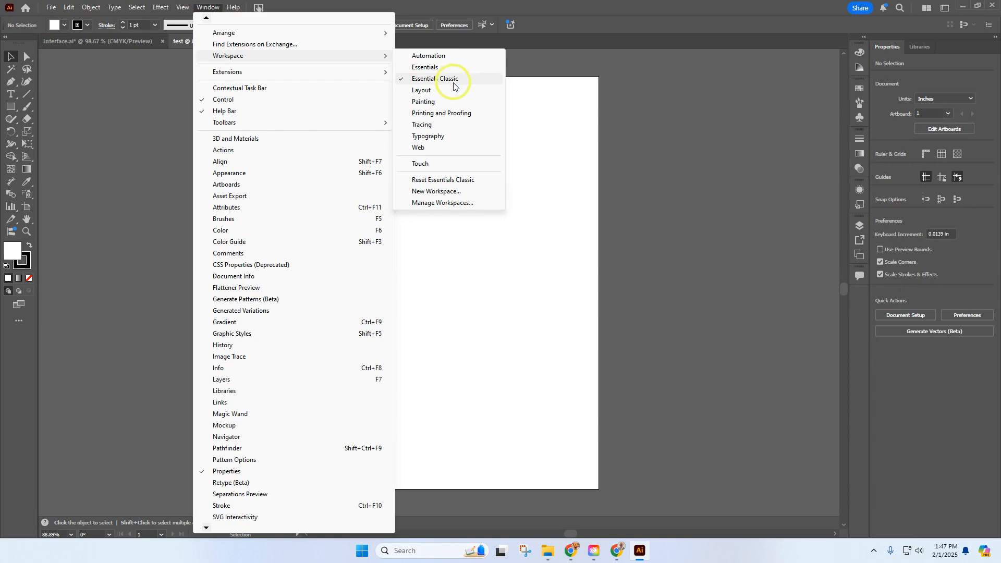
pyautogui.click(448, 149)
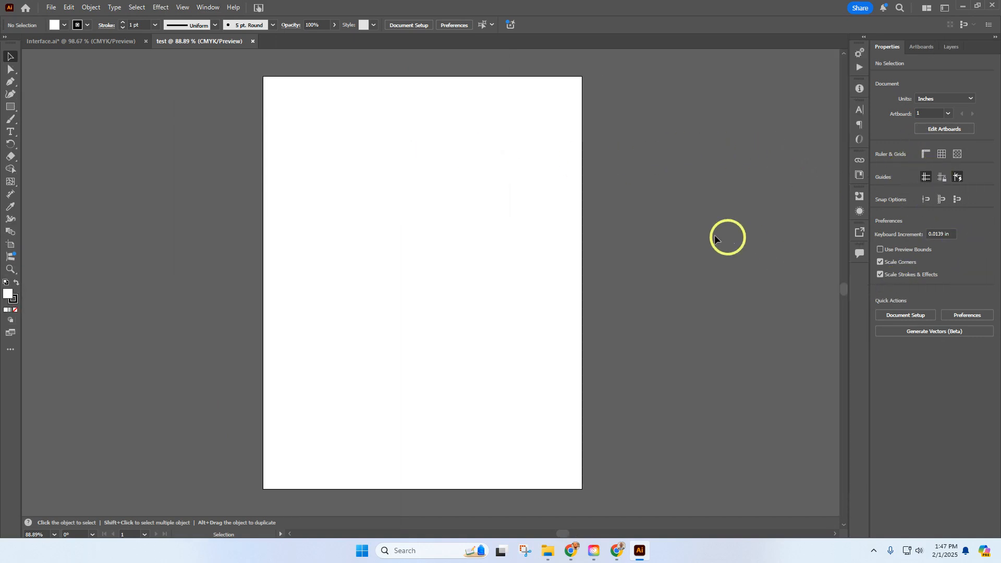
# Try the Painting workspace, and return to Essentials Classic
pyautogui.click(214, 9)
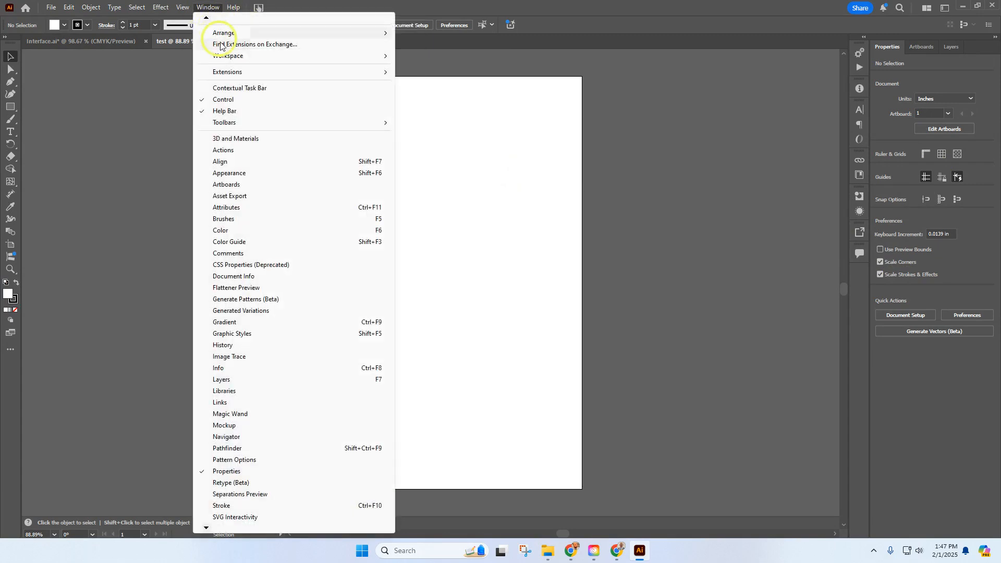
pyautogui.moveTo(367, 62)
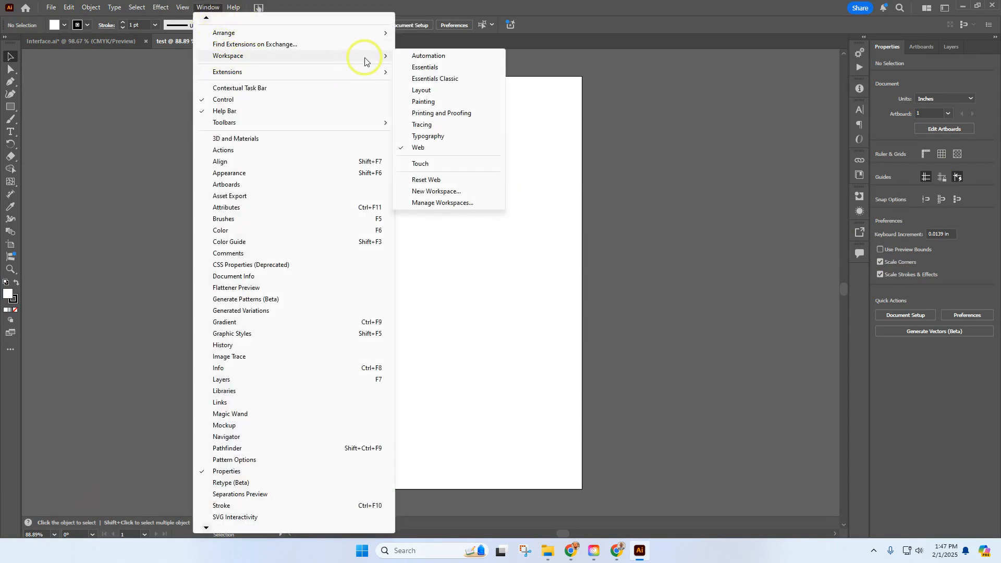
pyautogui.click(438, 103)
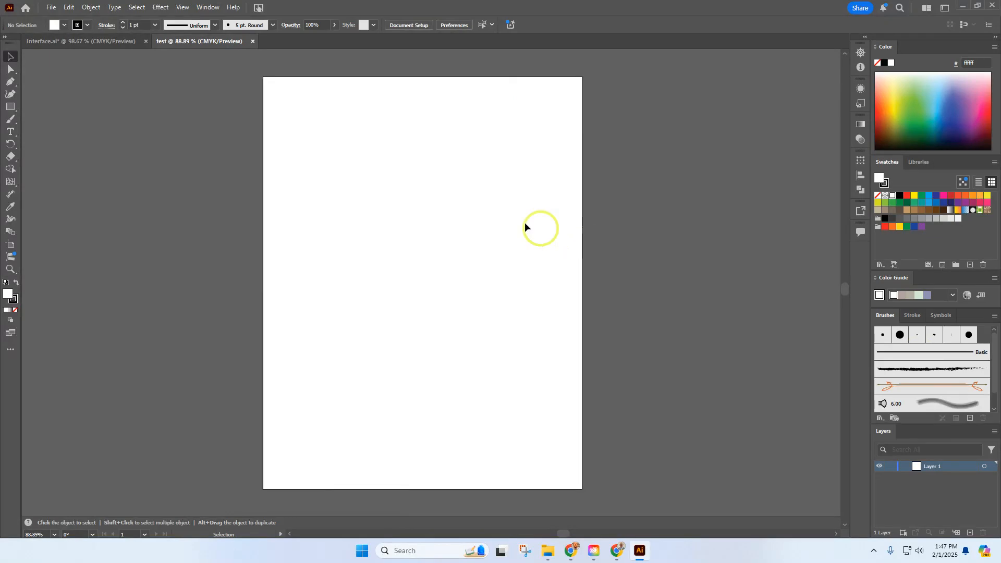
pyautogui.click(207, 7)
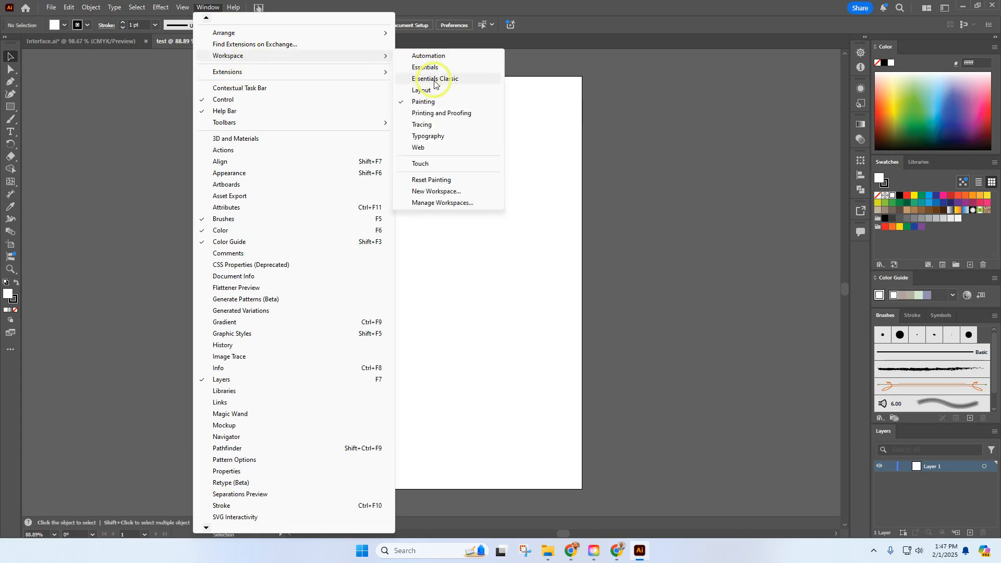
pyautogui.click(432, 78)
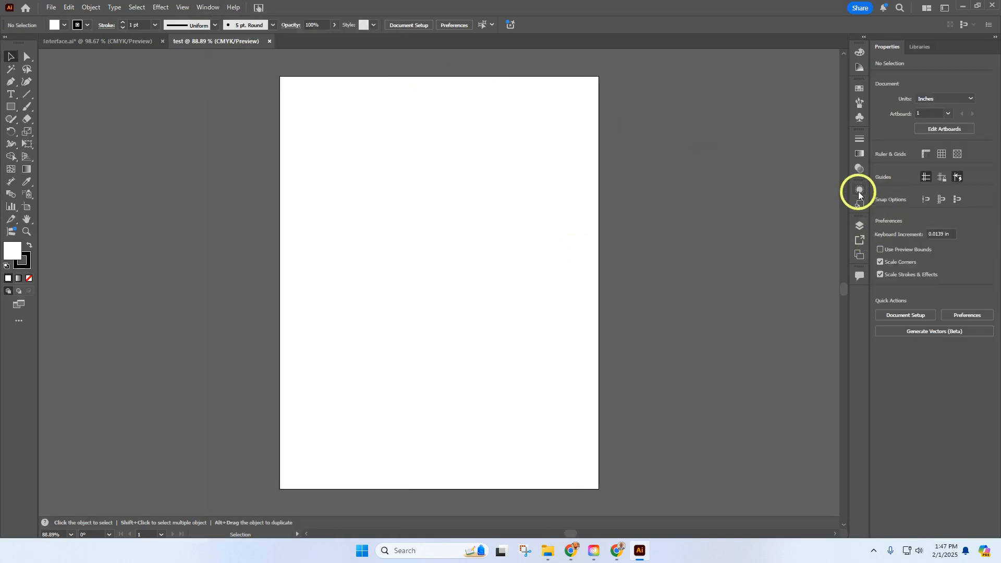
# Pull the Appearance panel out of the dock and close it
pyautogui.click(859, 192)
pyautogui.moveTo(856, 190); pyautogui.dragTo(801, 188)
pyautogui.click(800, 172)
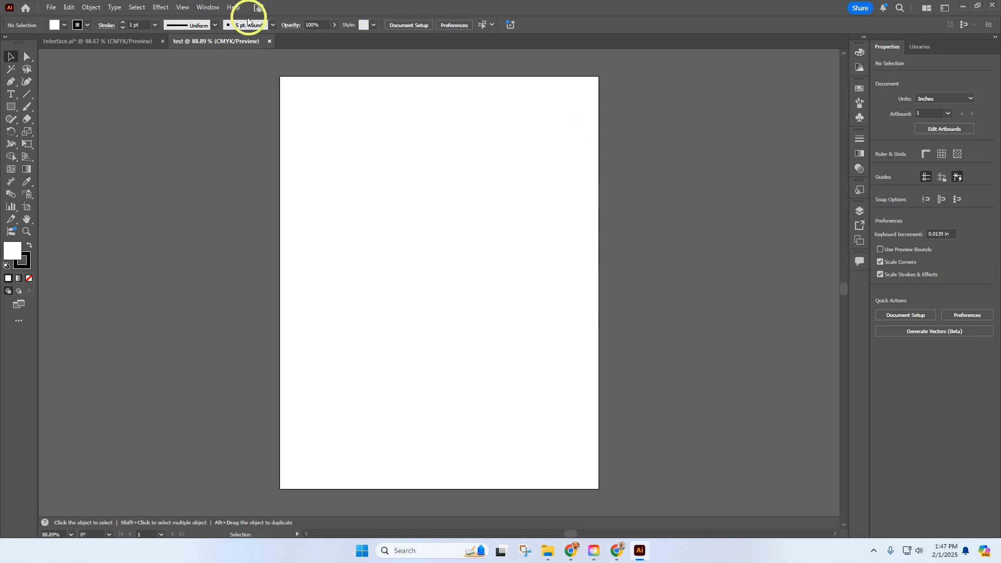
# Reset the Essentials Classic workspace to its default panel arrangement
pyautogui.click(208, 7)
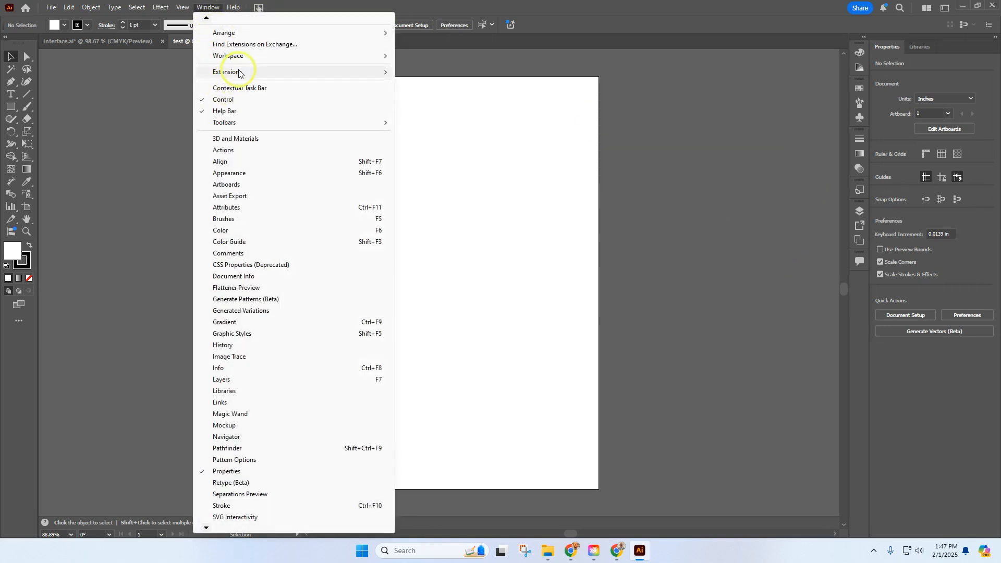
pyautogui.moveTo(354, 61)
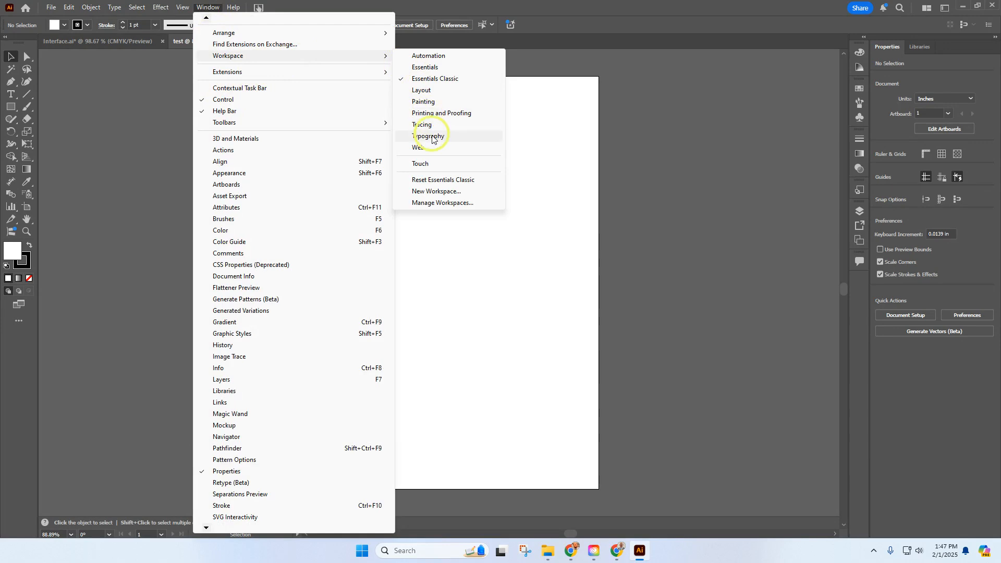
pyautogui.click(443, 180)
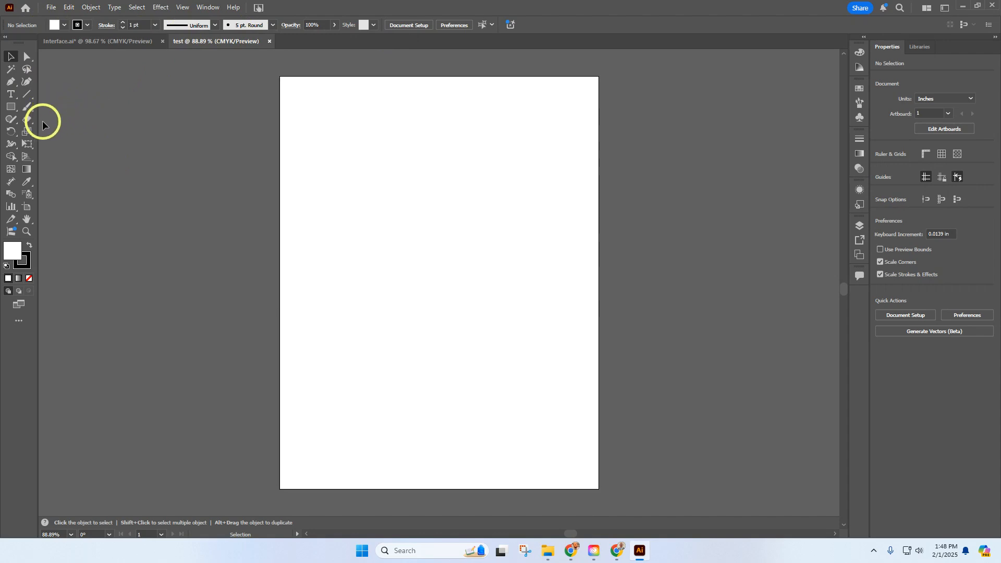
# Place a line of placeholder text on the canvas left of the artboard, and delete it
pyautogui.click(12, 95)
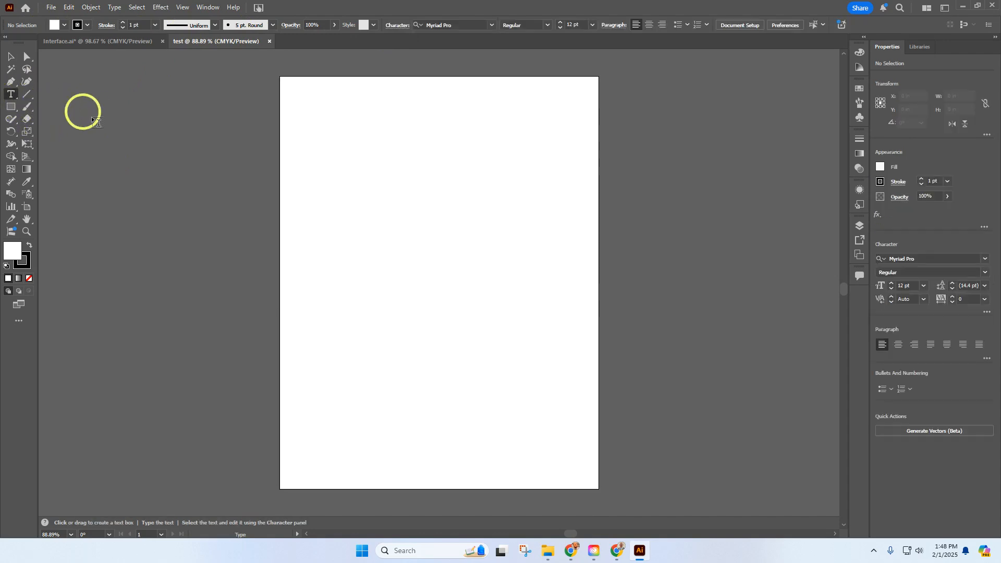
pyautogui.click(137, 162)
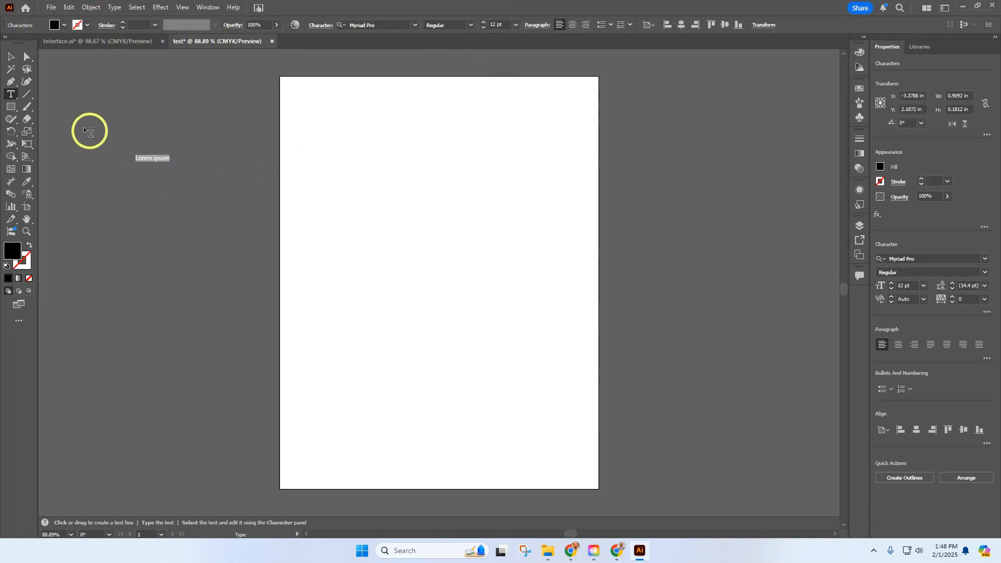
pyautogui.click(14, 57)
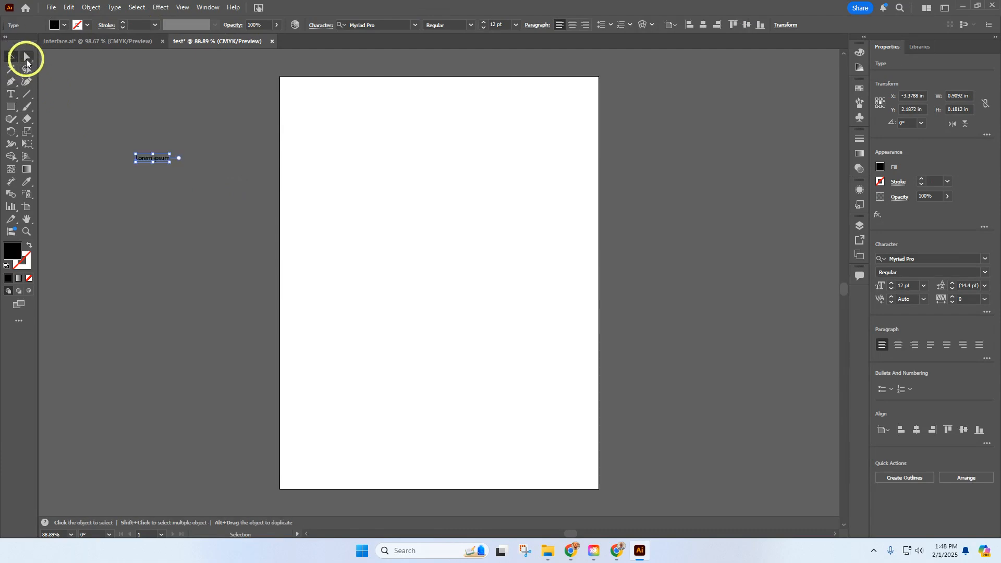
pyautogui.press('Delete')
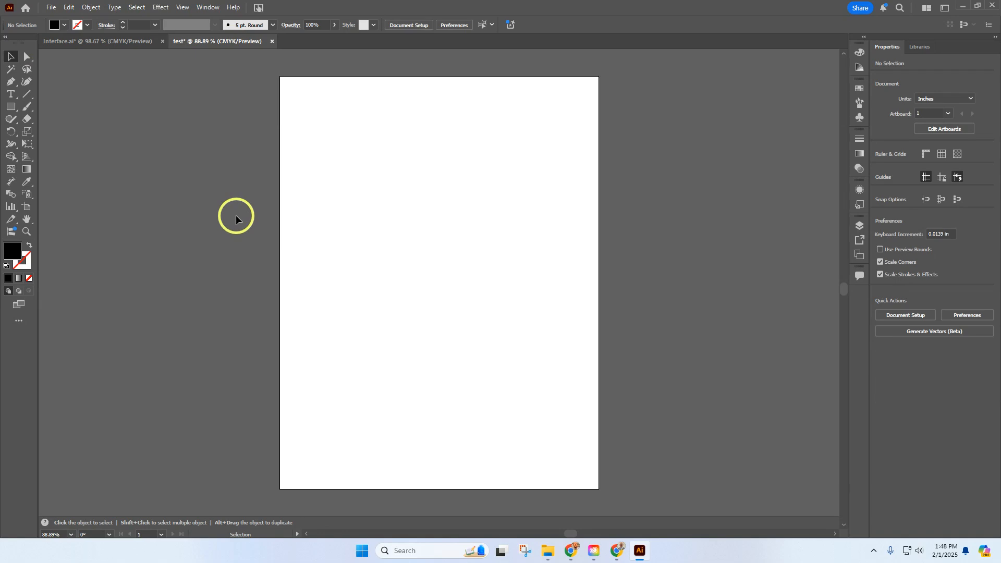
# Draw a rectangle about 3.94 by 3.26 in on the canvas left of the artboard, and fill it with yellow
pyautogui.click(10, 107)
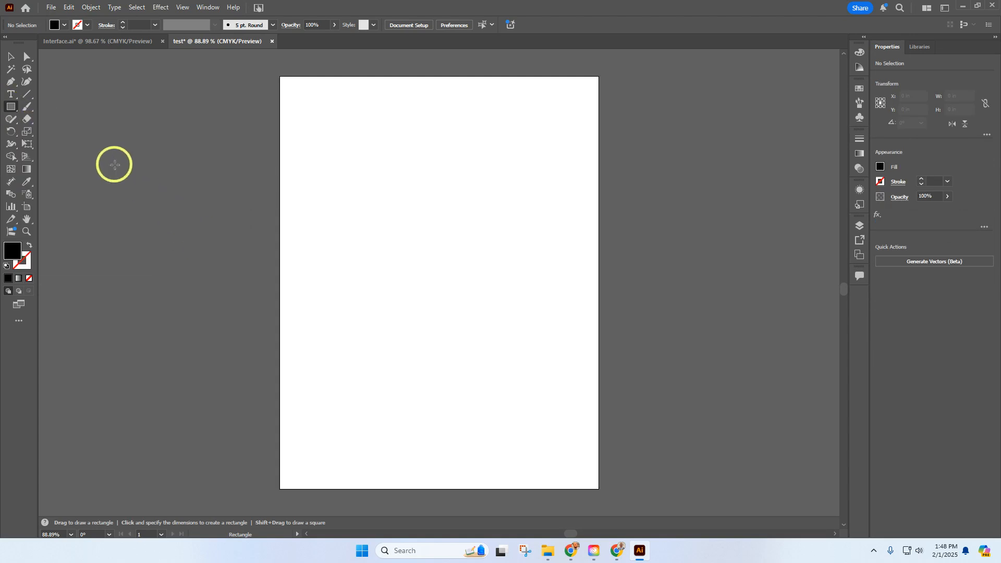
pyautogui.moveTo(115, 164); pyautogui.dragTo(263, 287)
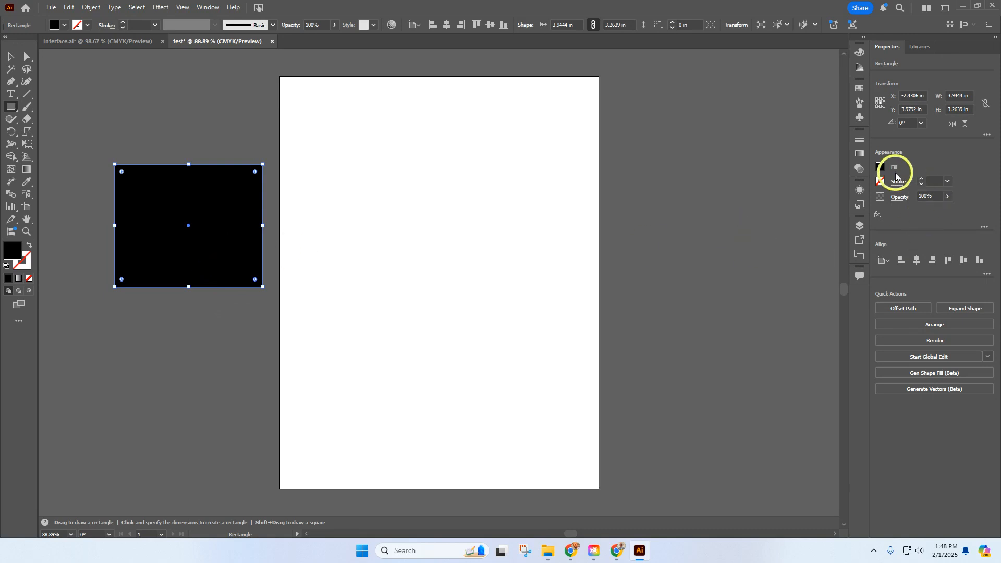
pyautogui.click(881, 168)
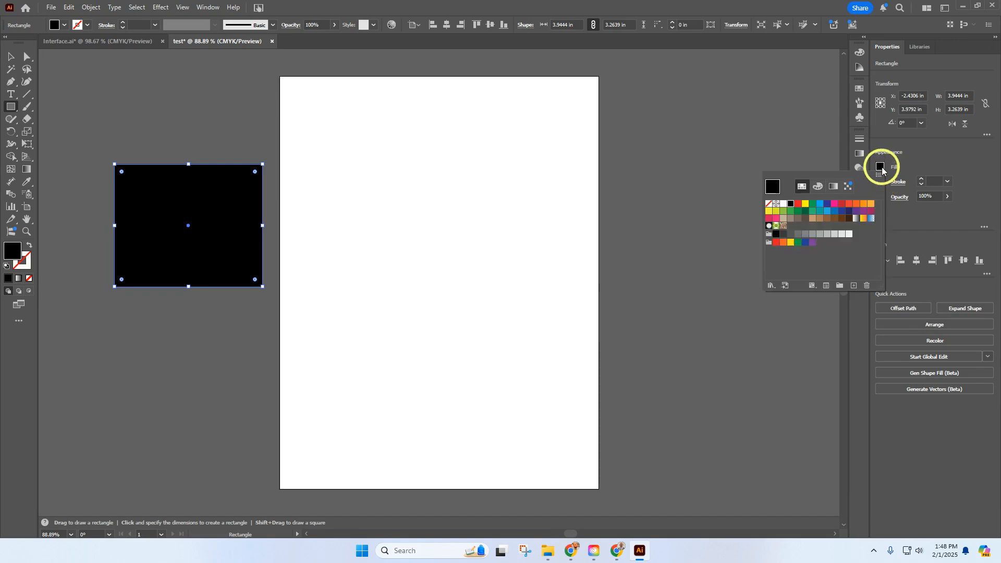
pyautogui.click(807, 206)
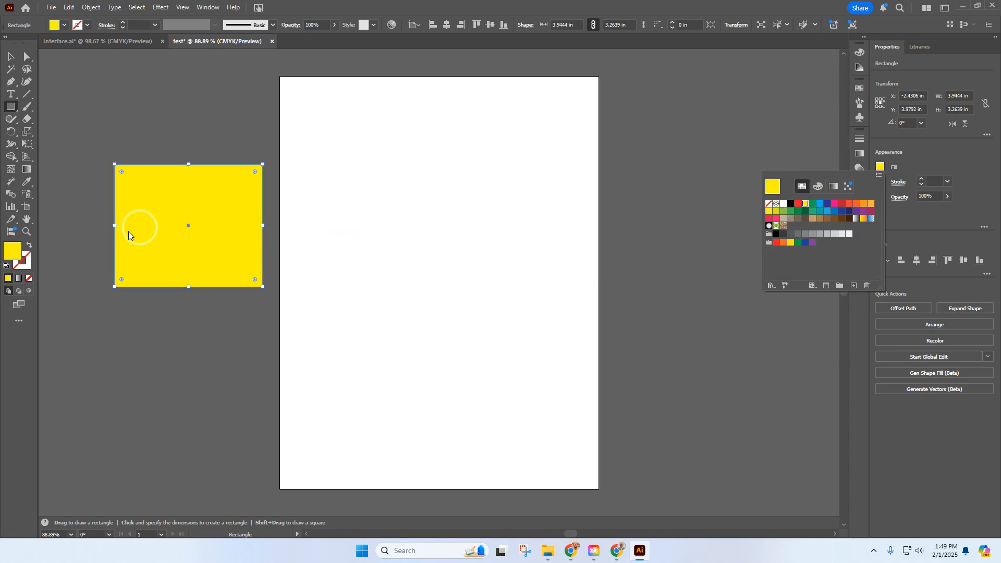
# Give the yellow rectangle a black stroke
pyautogui.click(22, 261)
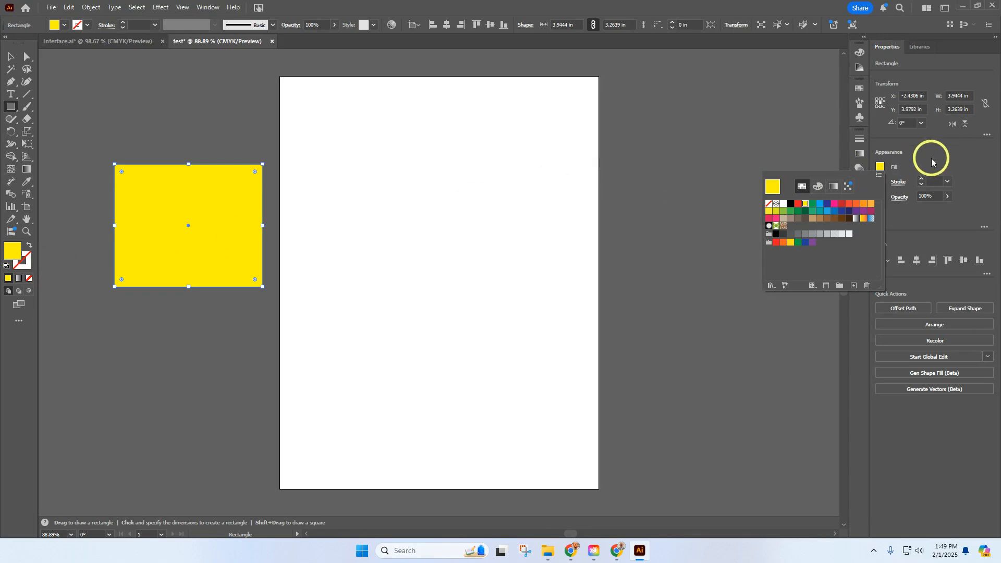
pyautogui.click(932, 159)
pyautogui.click(881, 182)
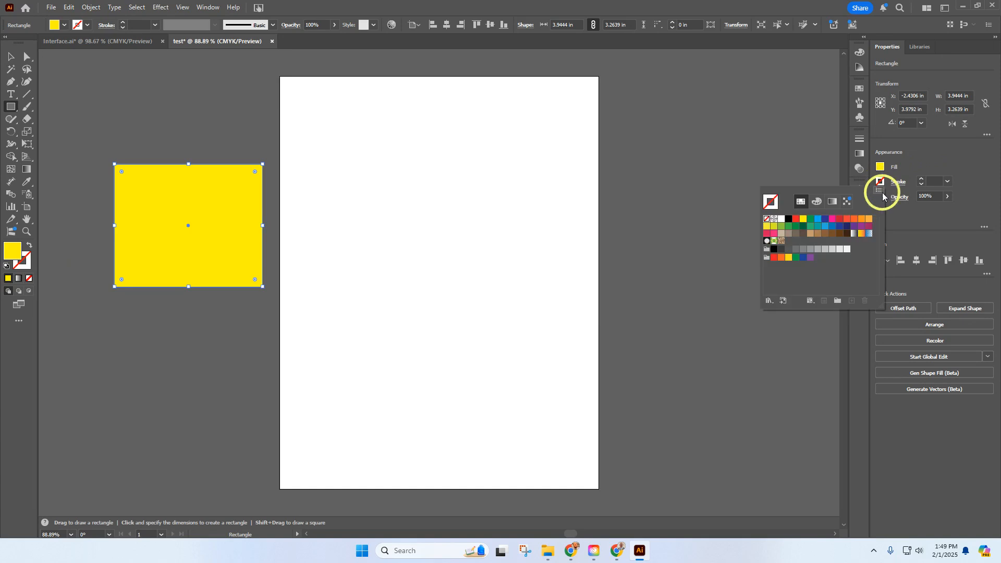
pyautogui.click(789, 220)
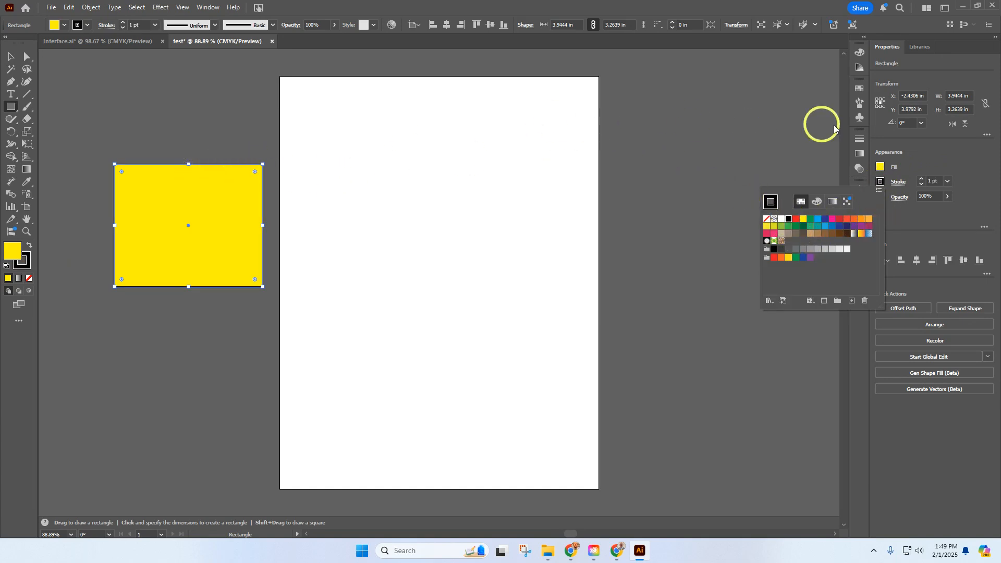
# Increase the rectangle's stroke weight to 24 pt
pyautogui.click(923, 182)
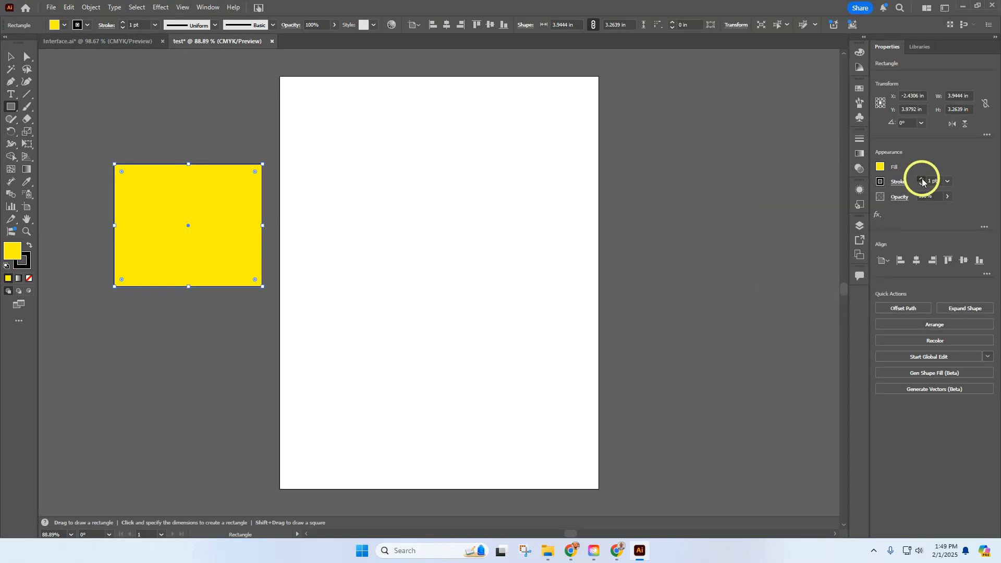
pyautogui.click(923, 181)
pyautogui.click(922, 182)
pyautogui.click(923, 181)
pyautogui.click(922, 181)
pyautogui.click(923, 182)
pyautogui.click(922, 182)
pyautogui.click(922, 182)
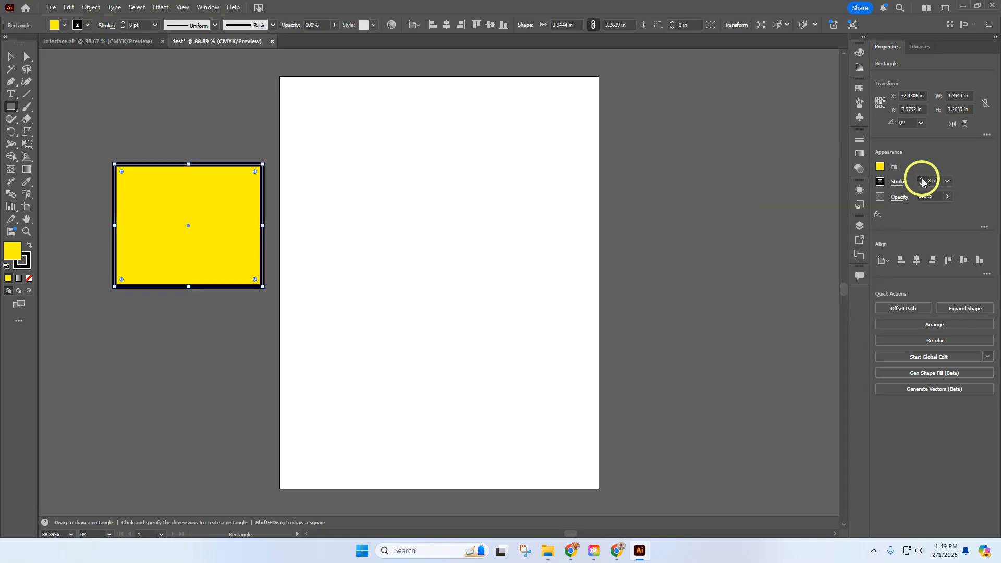
pyautogui.click(922, 181)
pyautogui.click(922, 182)
pyautogui.click(922, 182)
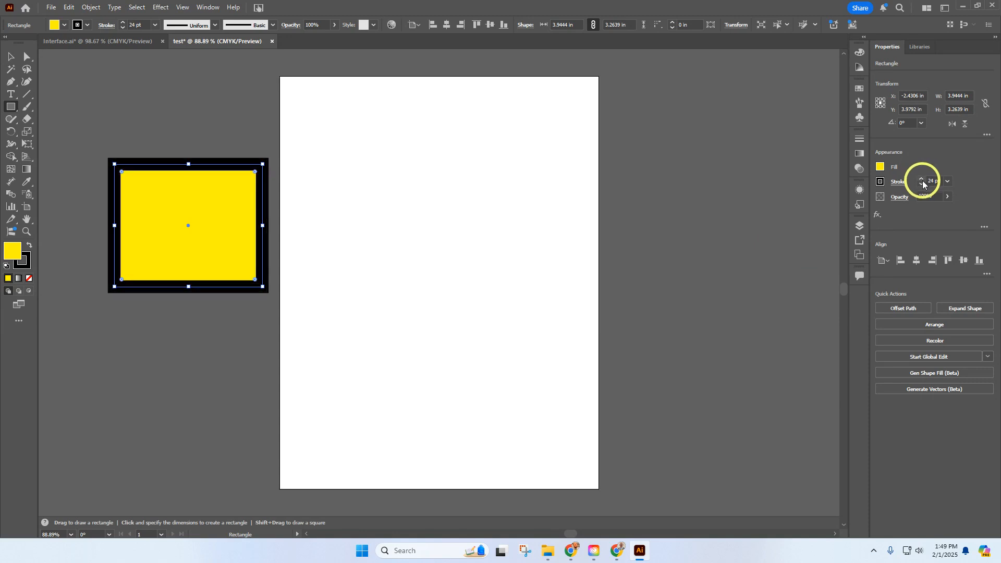
# Set the rectangle's stroke weight to 22 pt, and pick the yellow #ffec00 for its fill in the Color Picker
pyautogui.click(923, 186)
pyautogui.click(923, 185)
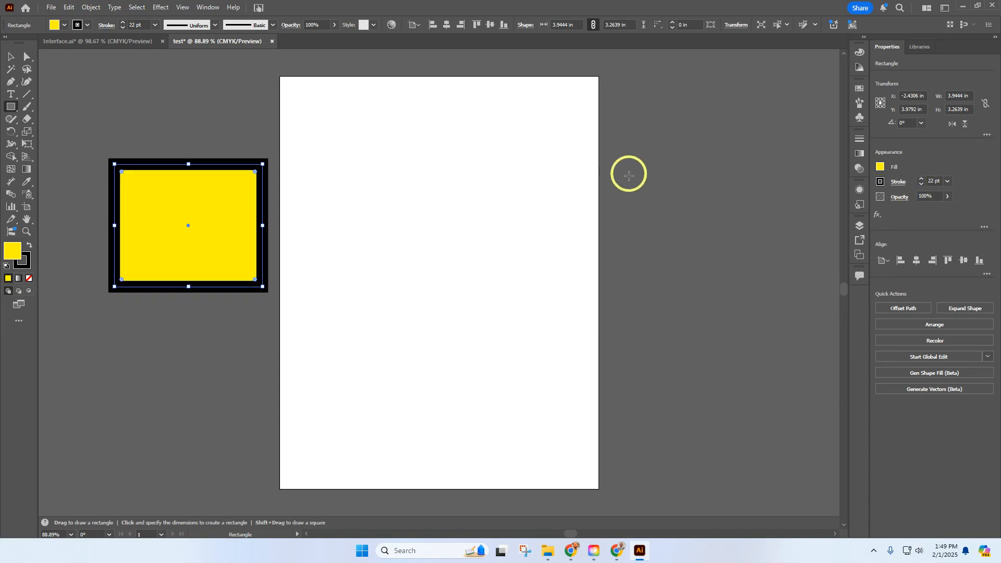
pyautogui.click(30, 262)
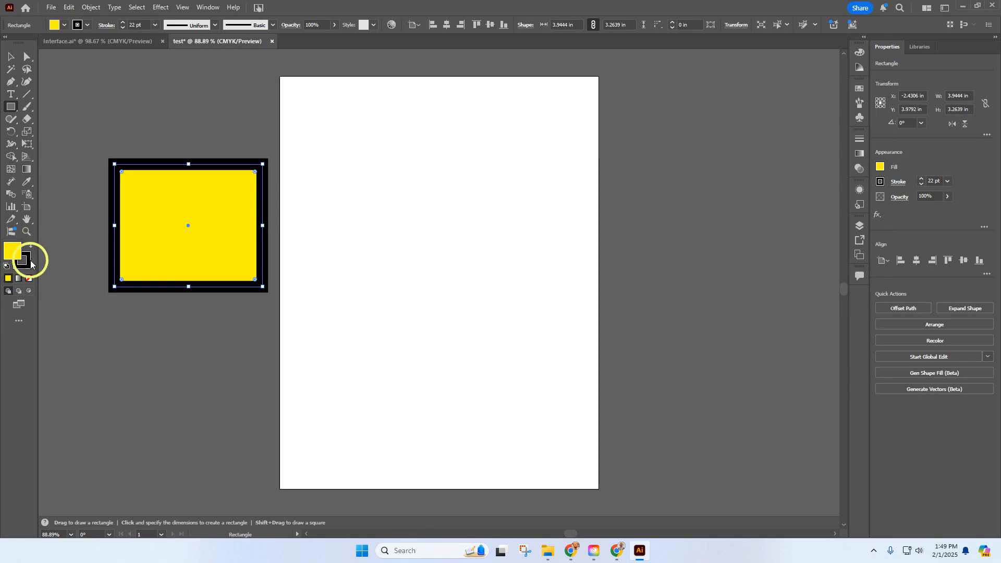
pyautogui.click(14, 255)
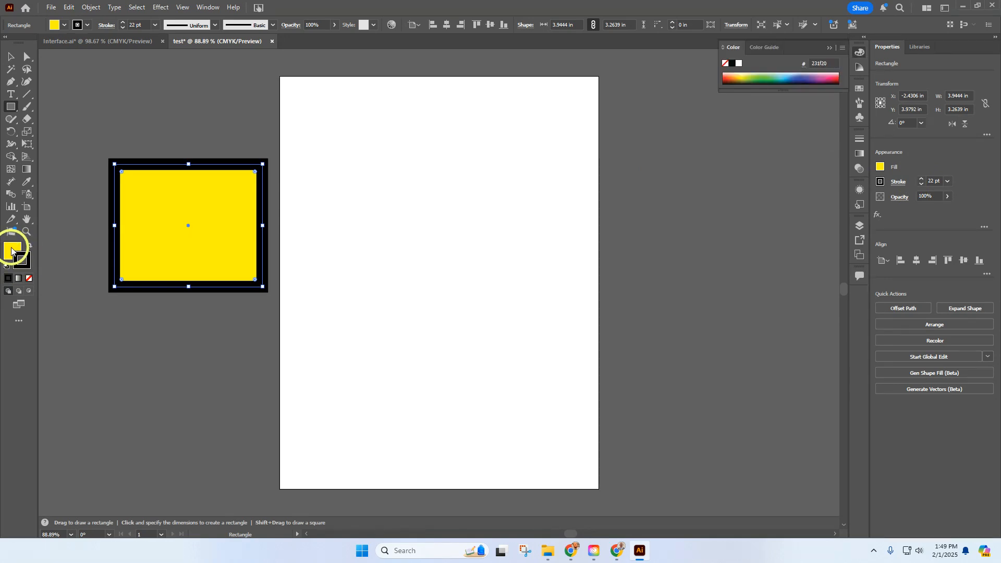
pyautogui.click(12, 252)
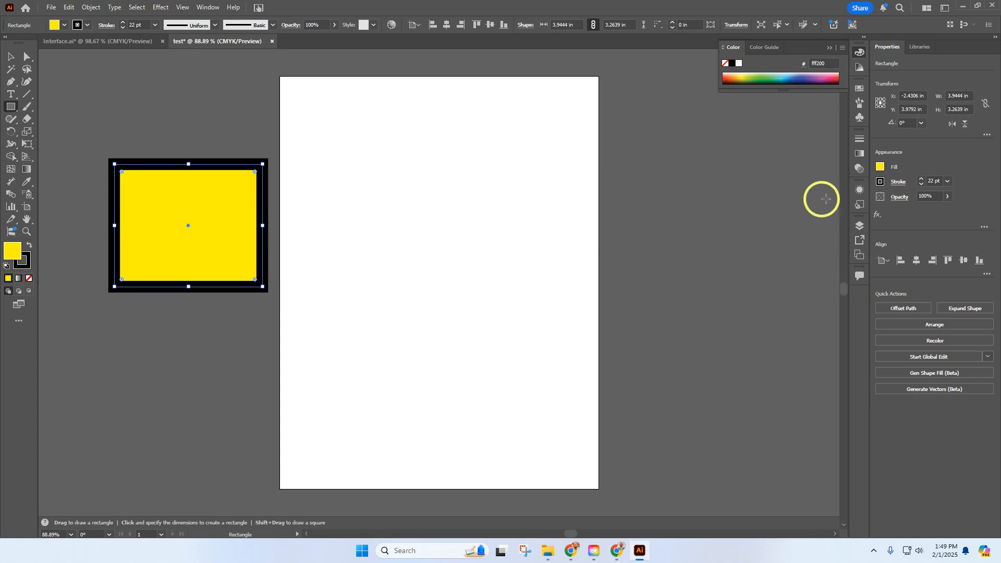
pyautogui.doubleClick(12, 251)
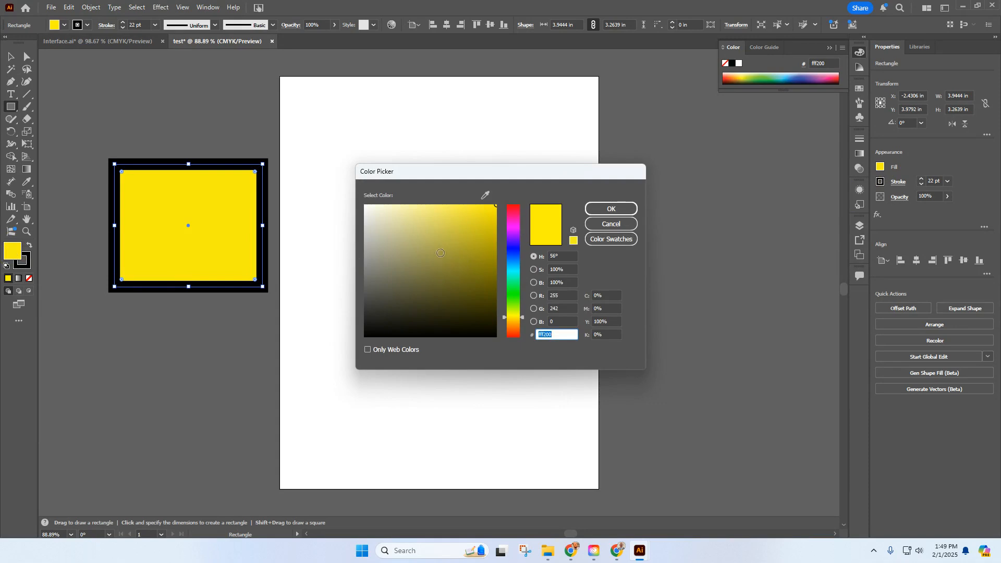
pyautogui.moveTo(441, 253)
pyautogui.mouseDown()
pyautogui.moveTo(433, 240)
pyautogui.moveTo(446, 258)
pyautogui.moveTo(449, 242)
pyautogui.moveTo(499, 203)
pyautogui.mouseUp()
pyautogui.click(611, 209)
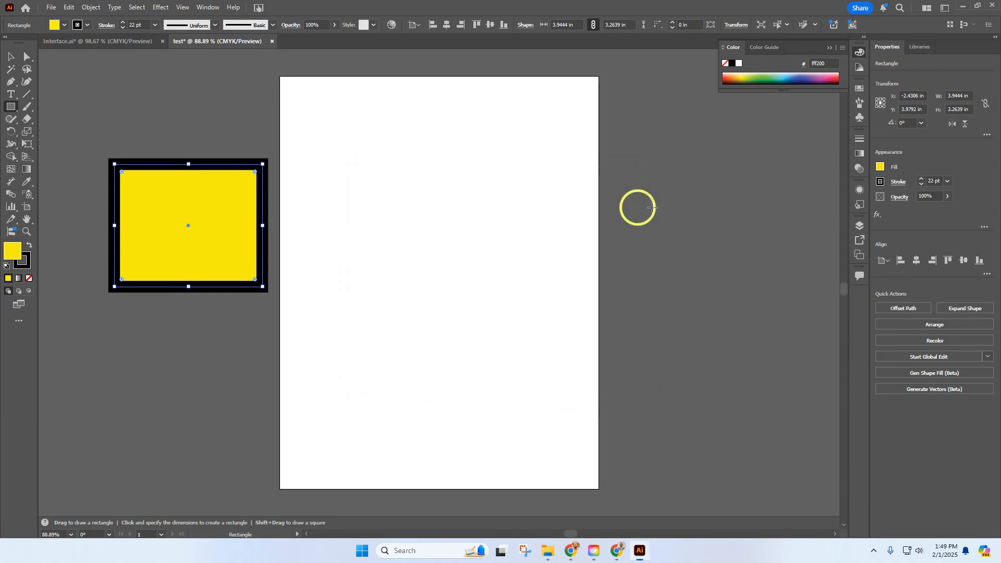
# Try brown swatches on the rectangle's fill, and set the fill to the CMYK Yellow swatch
pyautogui.click(883, 170)
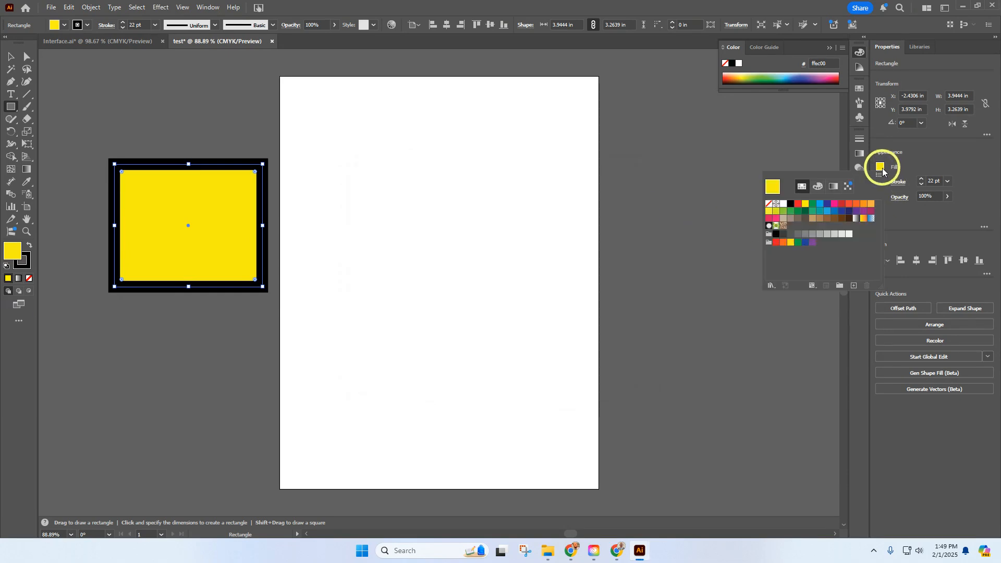
pyautogui.click(805, 208)
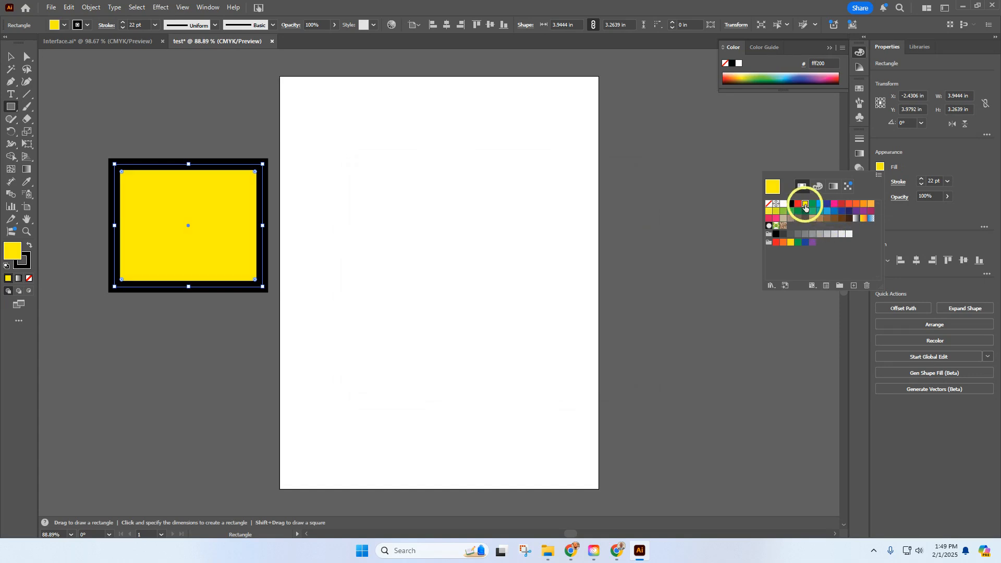
pyautogui.click(828, 218)
pyautogui.click(798, 218)
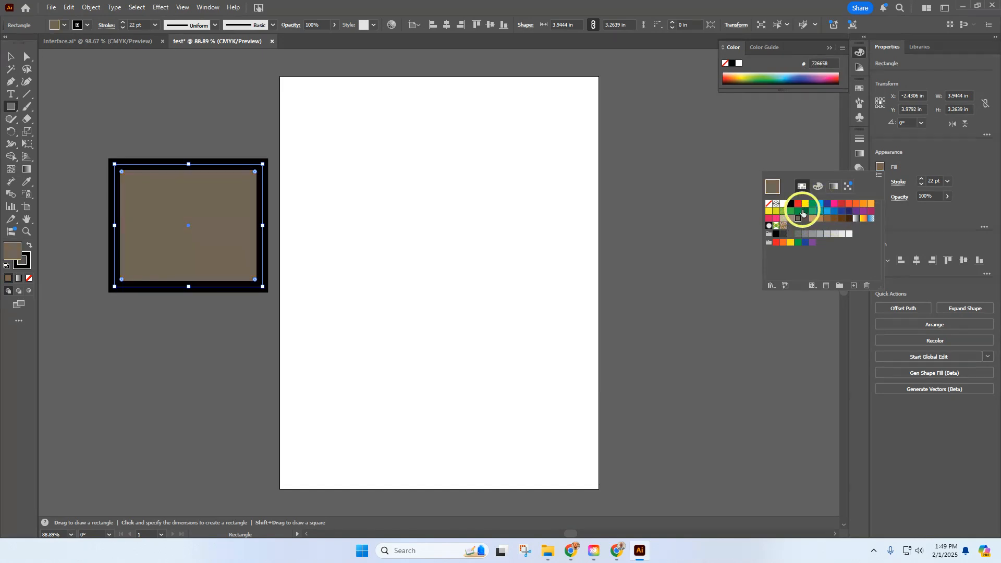
pyautogui.click(805, 204)
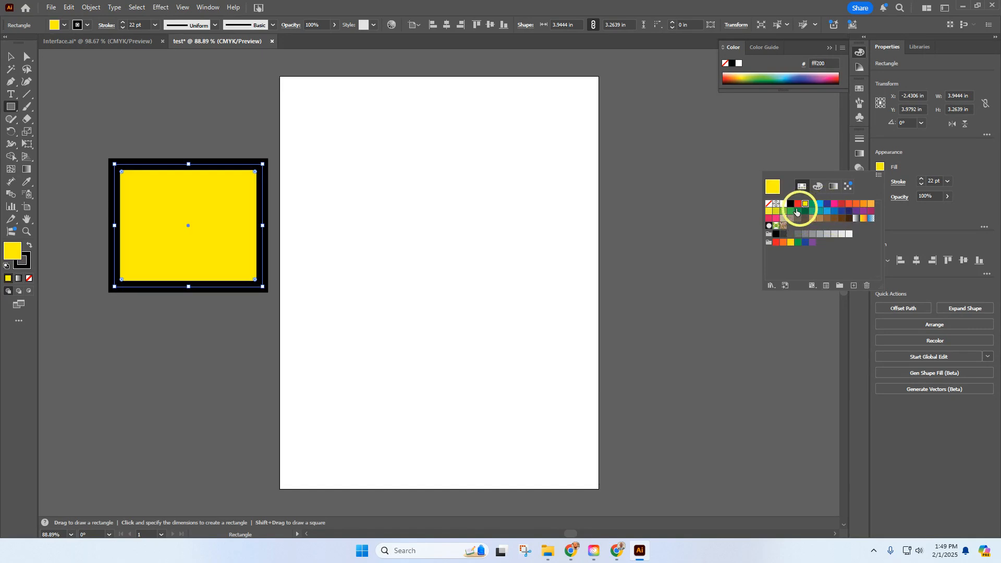
pyautogui.click(881, 166)
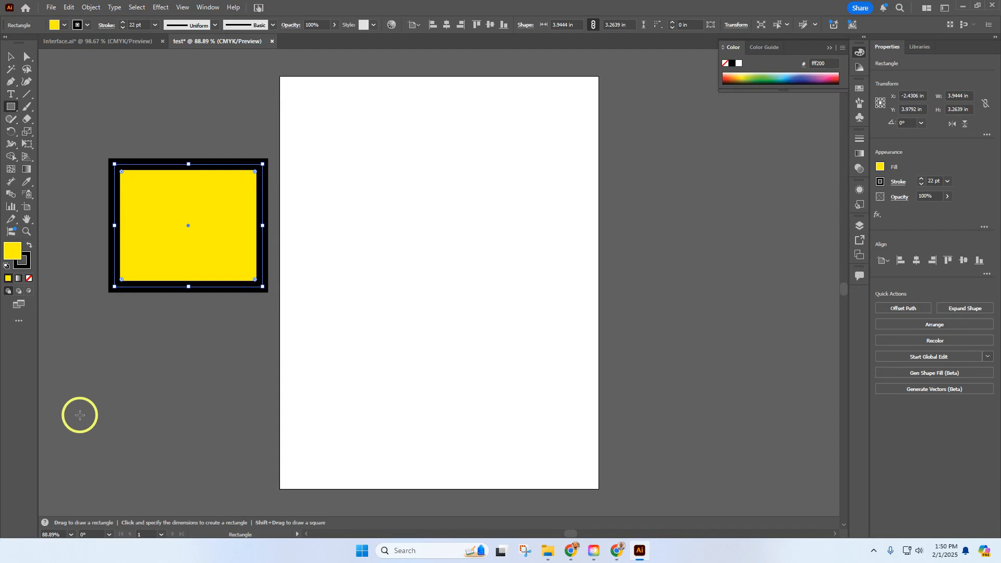
# Set the document's zoom level to 50%, and change it to 300%
pyautogui.click(71, 536)
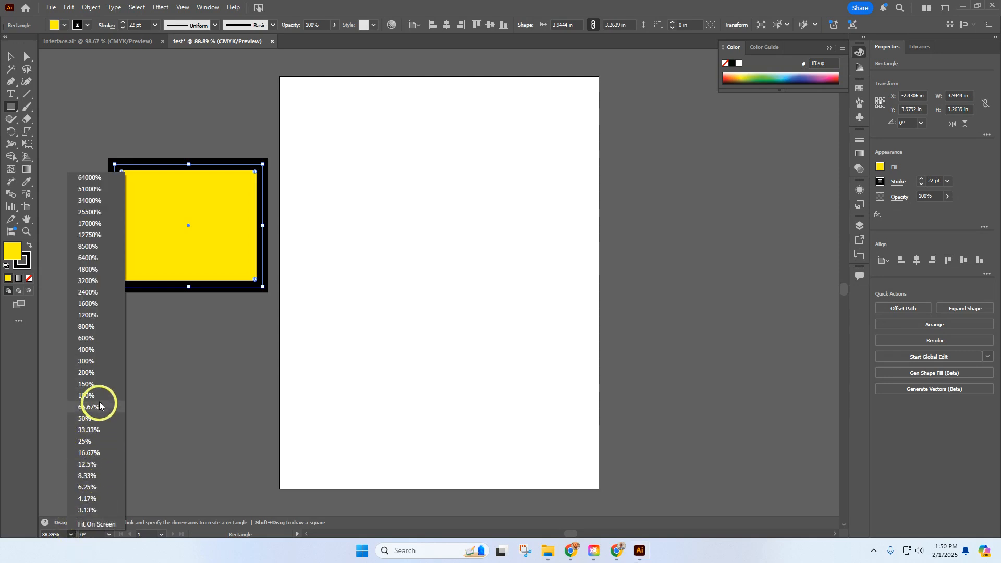
pyautogui.click(96, 418)
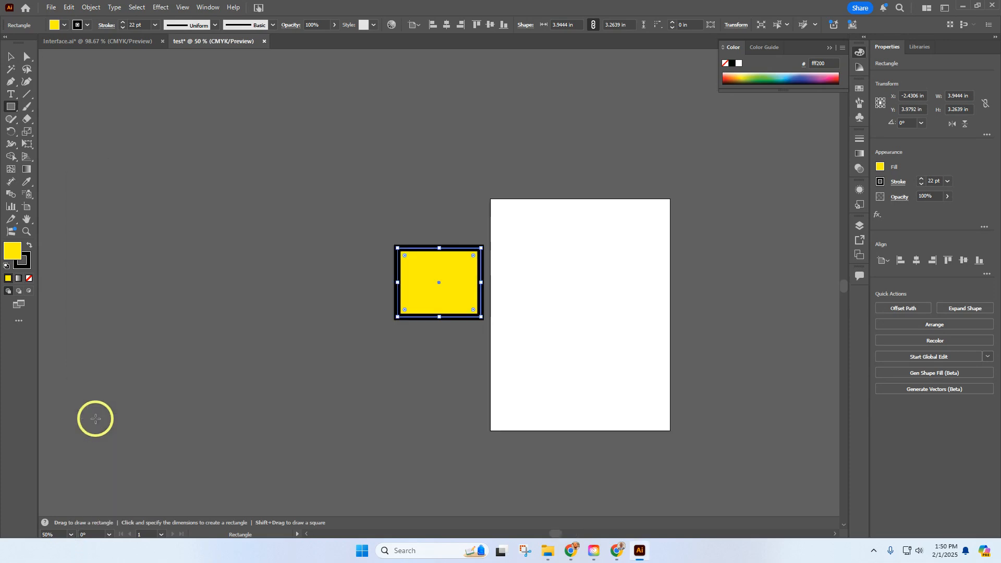
pyautogui.click(71, 535)
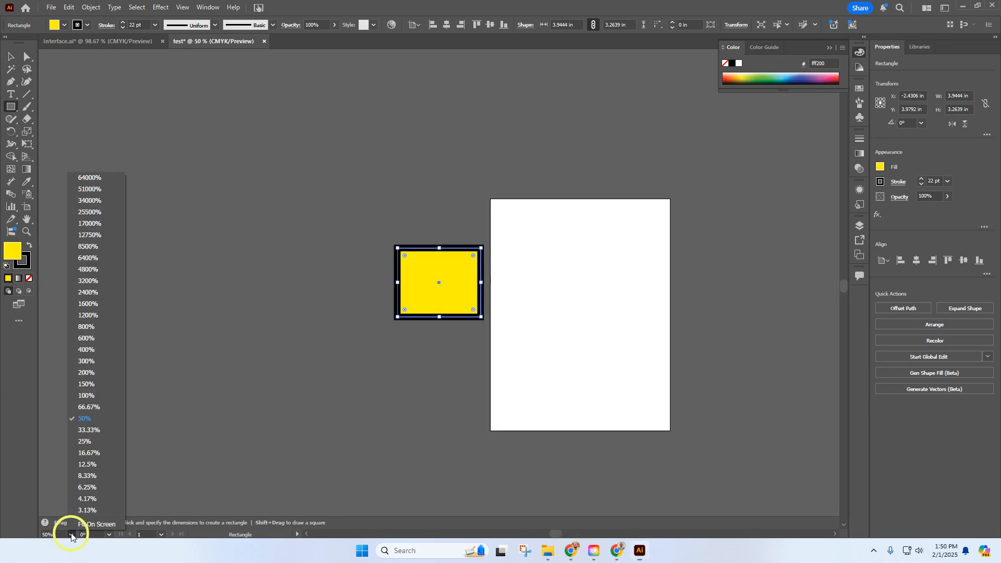
pyautogui.click(86, 362)
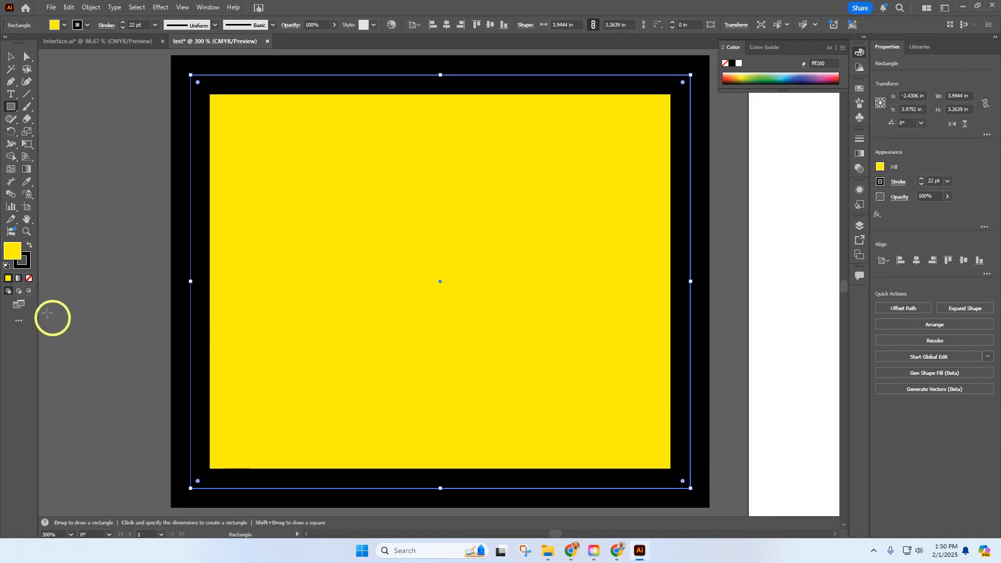
# Zoom in and out around the yellow rectangle with the Zoom tool, ending at 150%
pyautogui.click(27, 231)
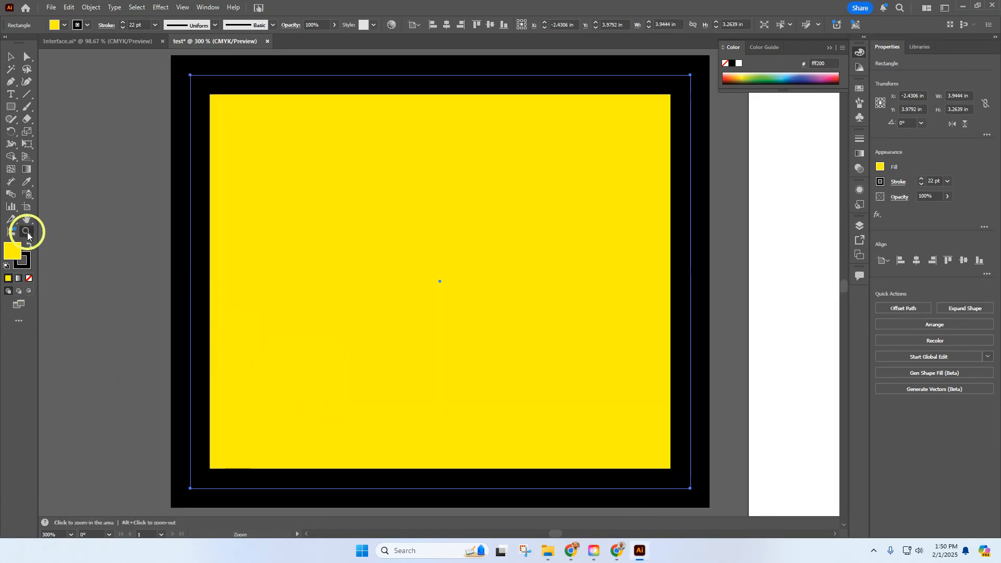
pyautogui.click(348, 269)
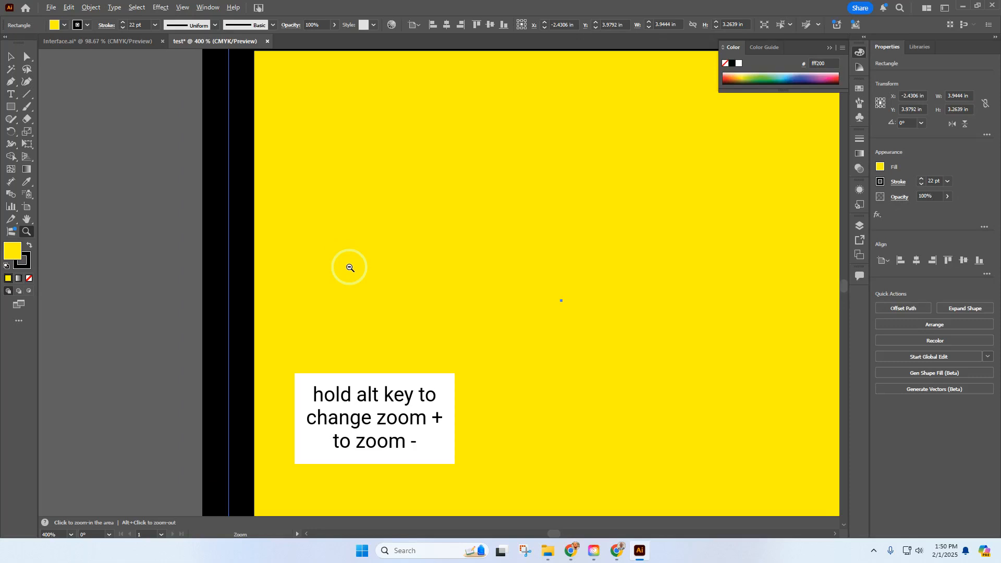
pyautogui.keyDown('alt'); pyautogui.click(350, 267); pyautogui.keyUp('alt')
pyautogui.keyDown('alt'); pyautogui.click(351, 267); pyautogui.keyUp('alt')
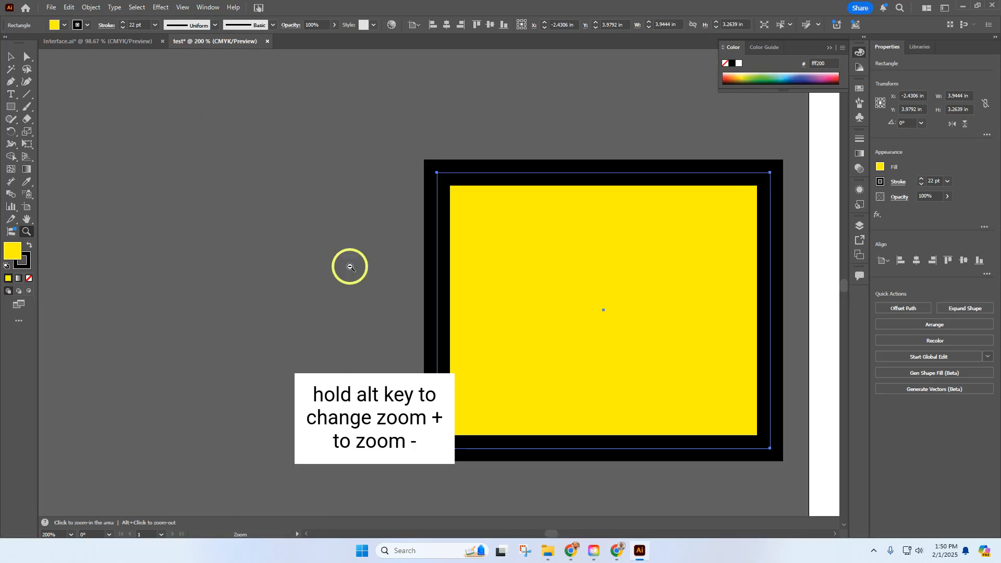
pyautogui.doubleClick(359, 269)
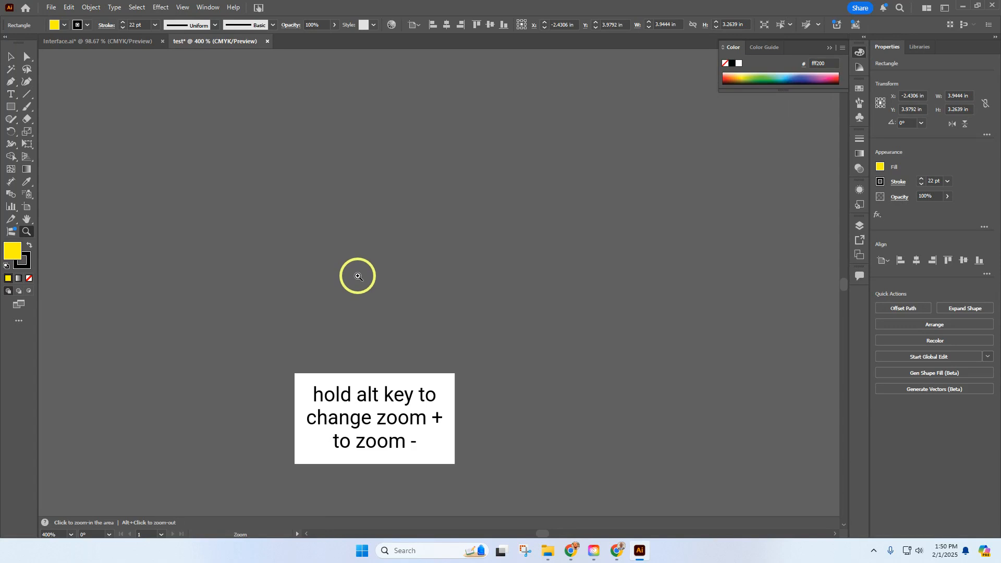
pyautogui.keyDown('alt'); pyautogui.click(359, 277); pyautogui.keyUp('alt')
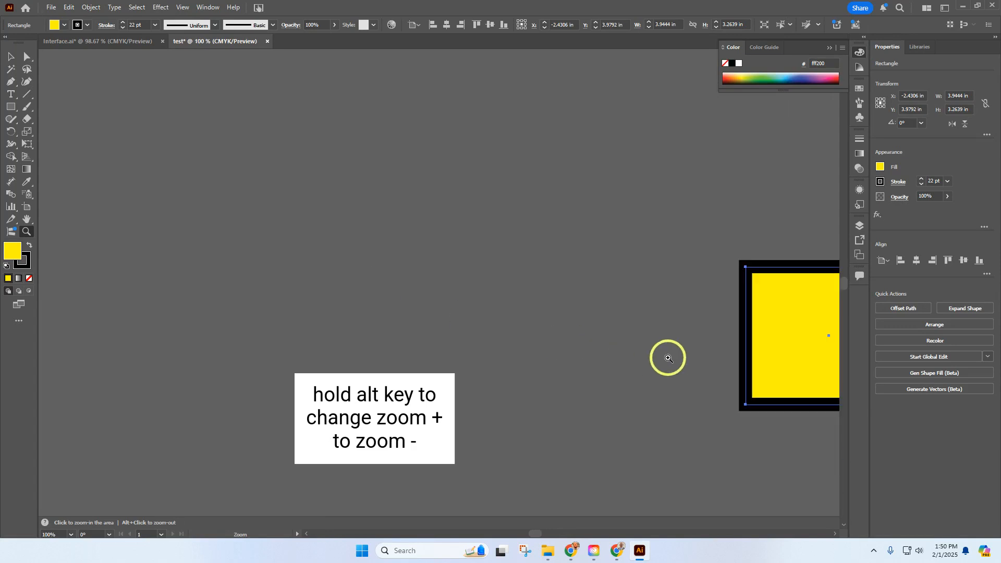
pyautogui.click(810, 343)
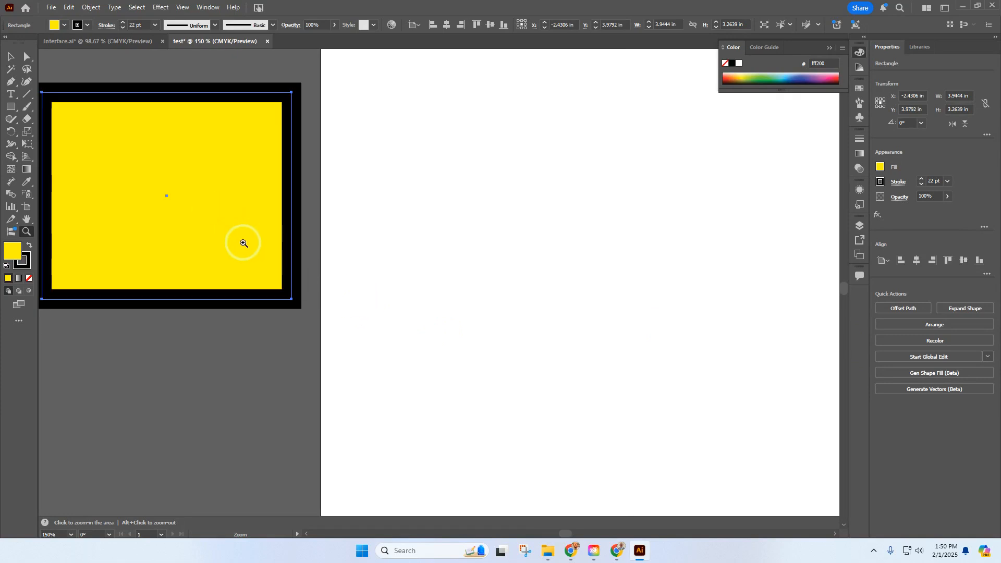
# Open the Navigator, shift the visible area toward the lower left, and set the zoom to 33.33%
pyautogui.click(204, 7)
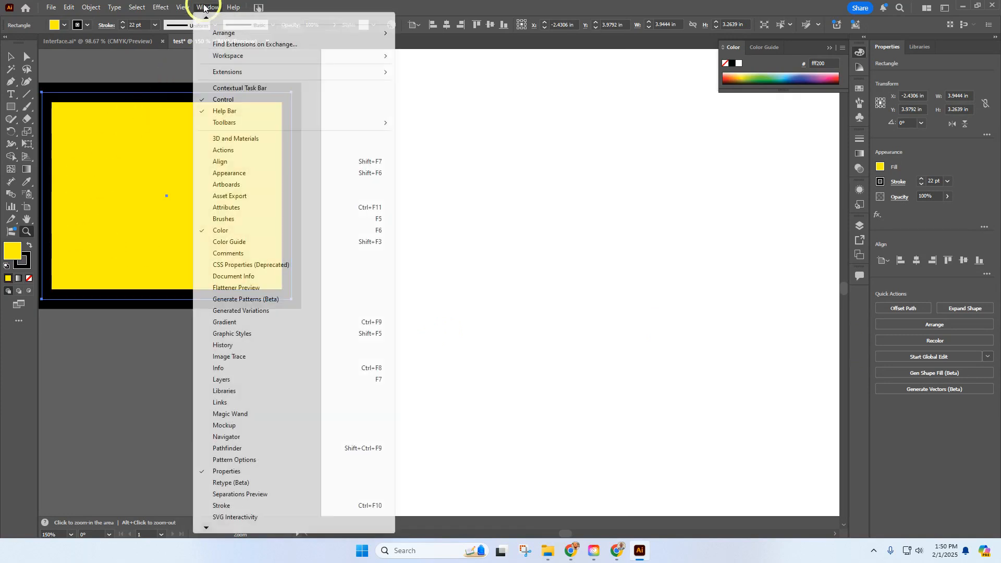
pyautogui.click(243, 440)
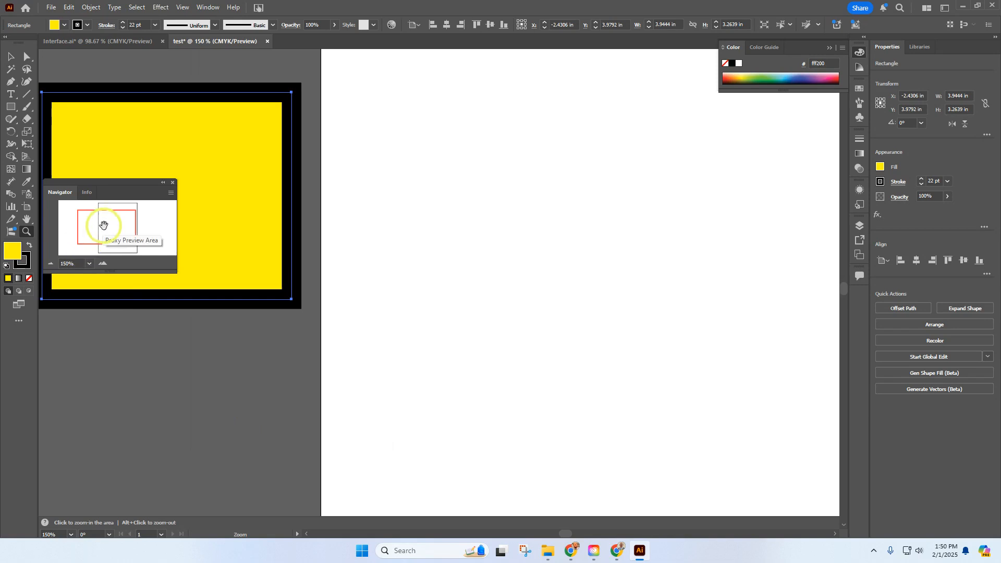
pyautogui.moveTo(101, 226); pyautogui.dragTo(87, 262)
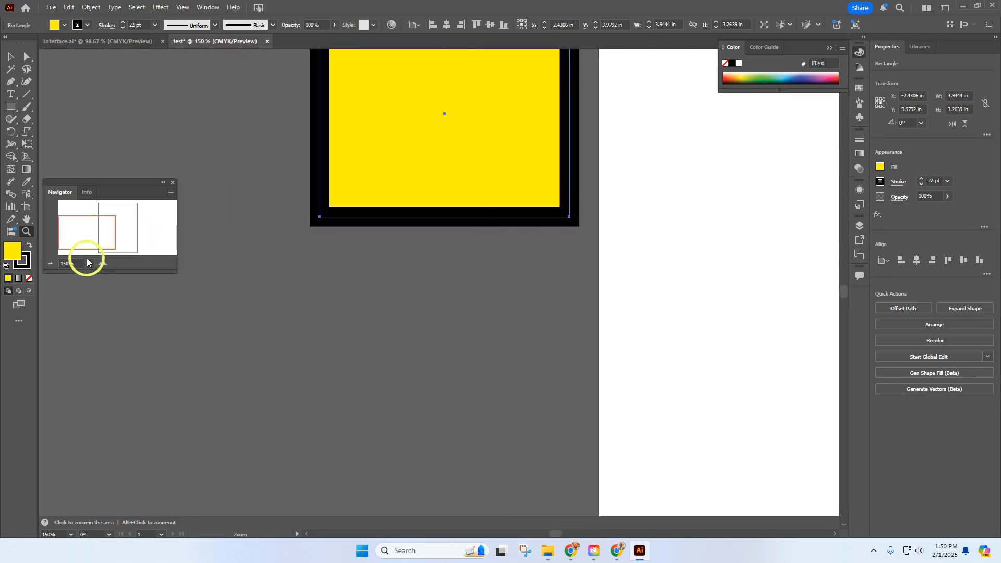
pyautogui.click(88, 264)
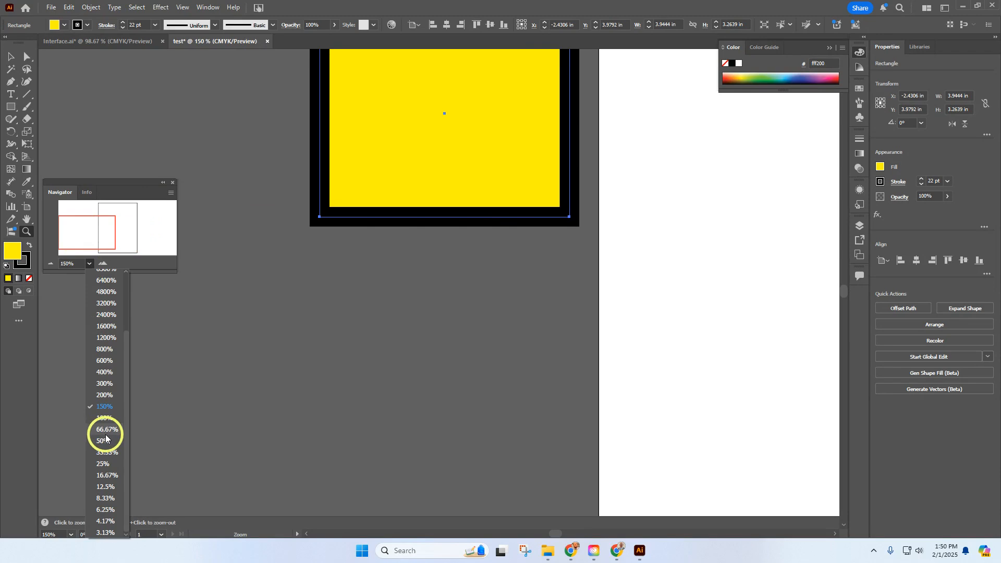
pyautogui.click(107, 452)
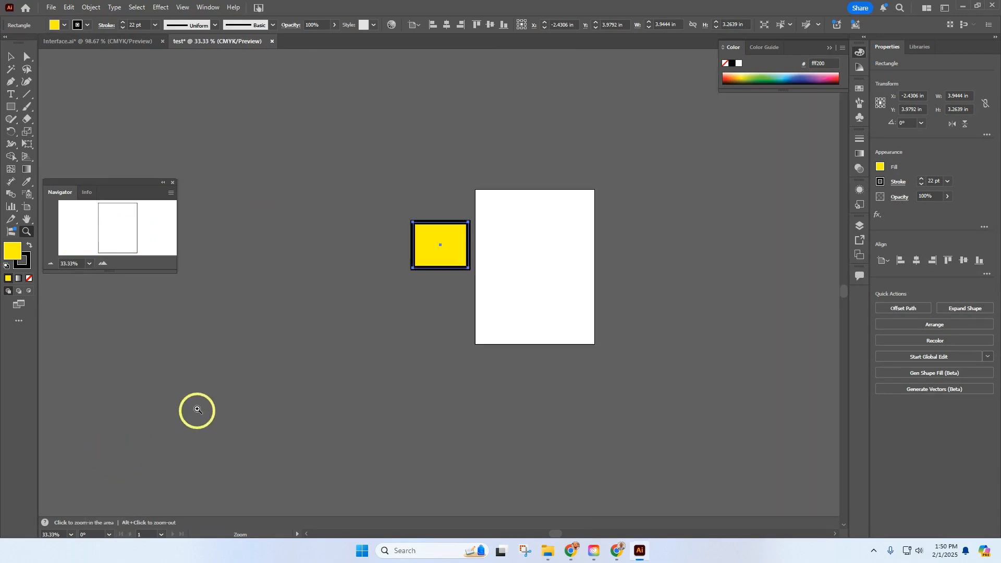
# Inspect the rectangle's lower edge at 600% with the Navigator, return to 100%, and close the Navigator
pyautogui.click(90, 264)
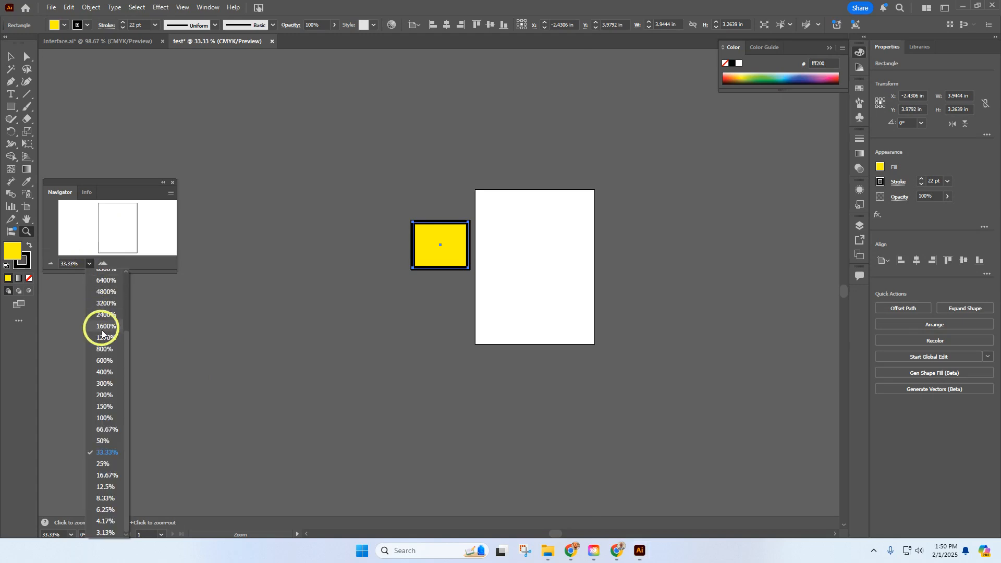
pyautogui.click(110, 359)
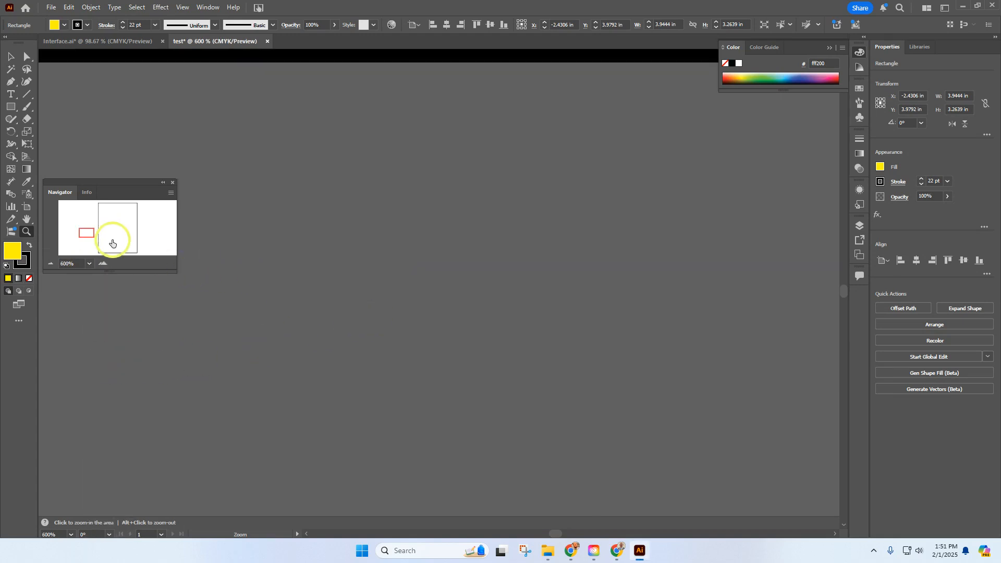
pyautogui.moveTo(88, 232); pyautogui.dragTo(87, 231)
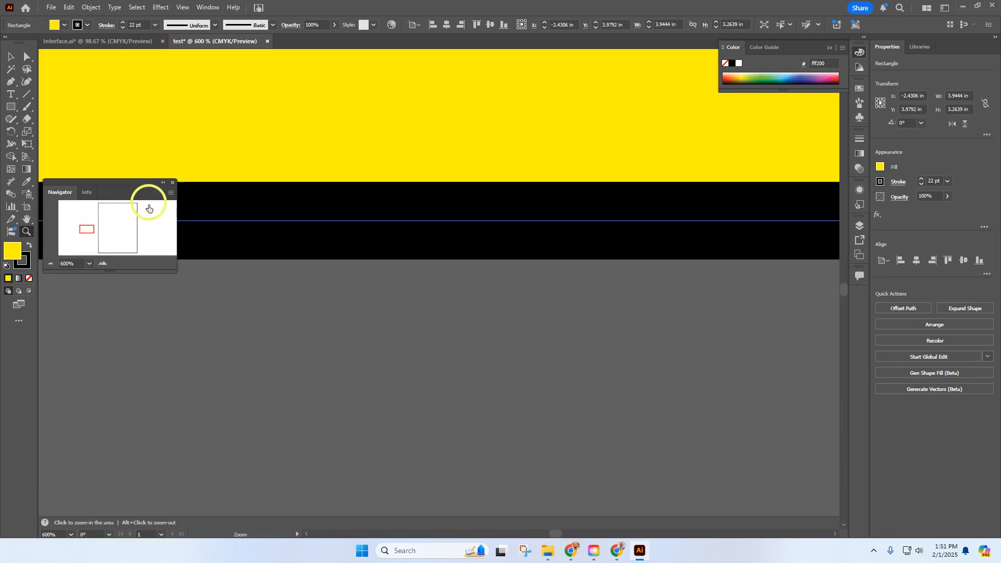
pyautogui.click(89, 264)
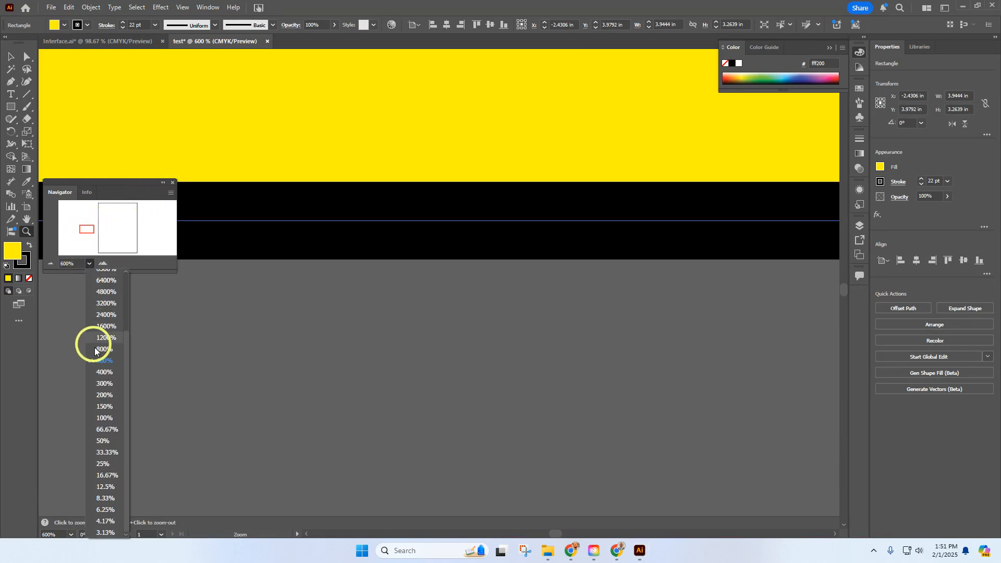
pyautogui.click(101, 414)
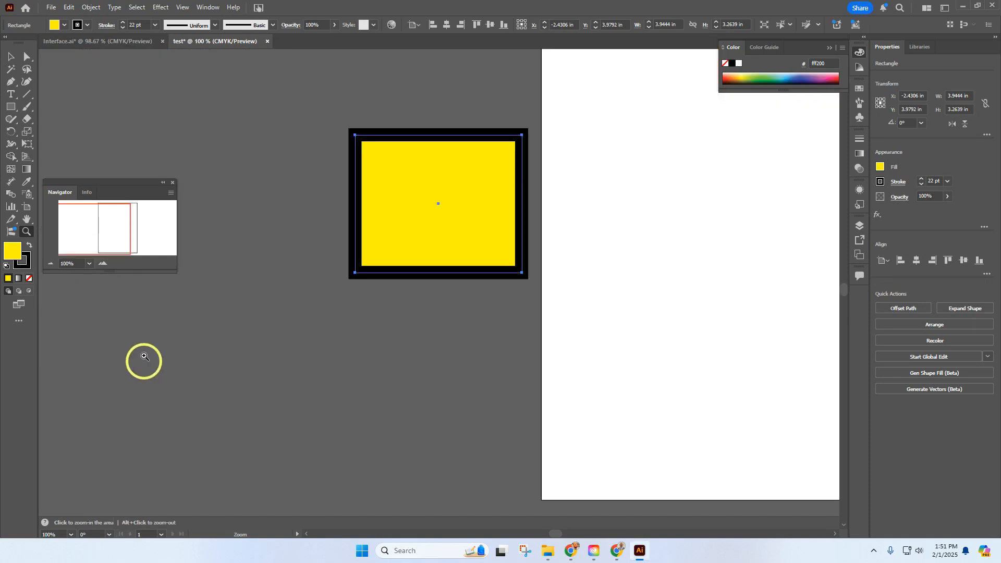
pyautogui.click(174, 183)
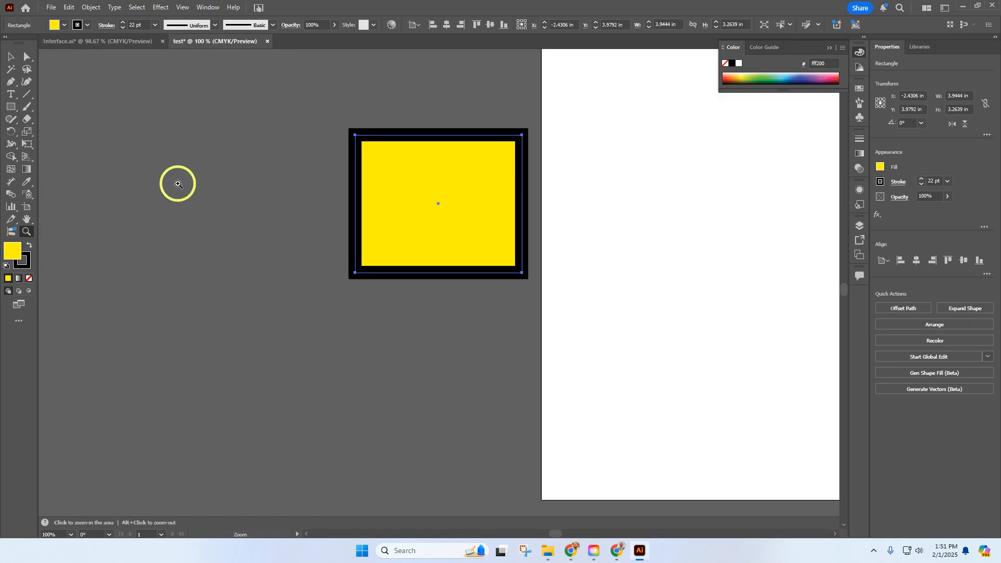
# Check the zoom commands, zoom in stepwise to 400%, and zoom back out to 150%
pyautogui.click(182, 8)
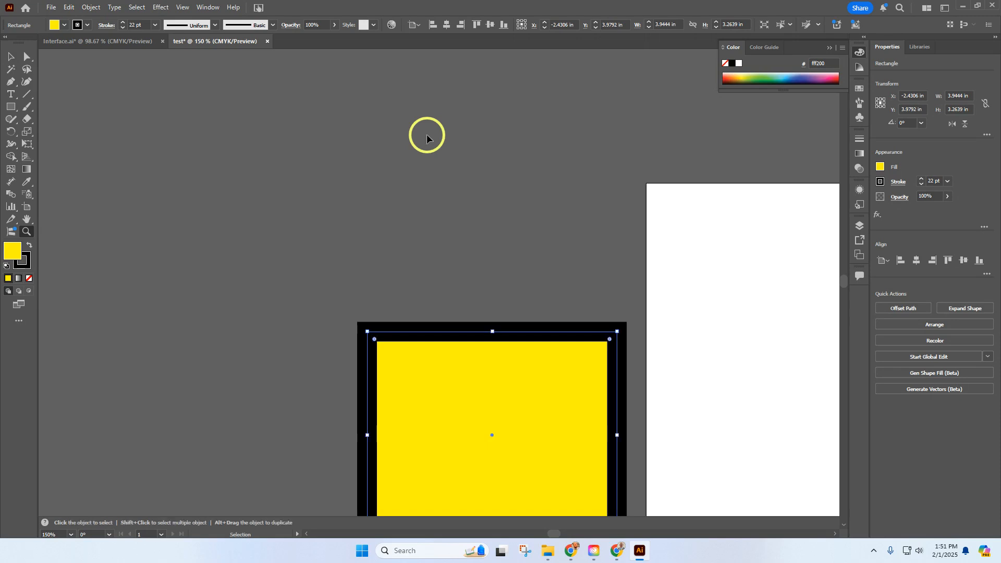
pyautogui.hotkey('ctrl', '=')
pyautogui.hotkey('ctrl', '=')
pyautogui.hotkey('ctrl', '=')
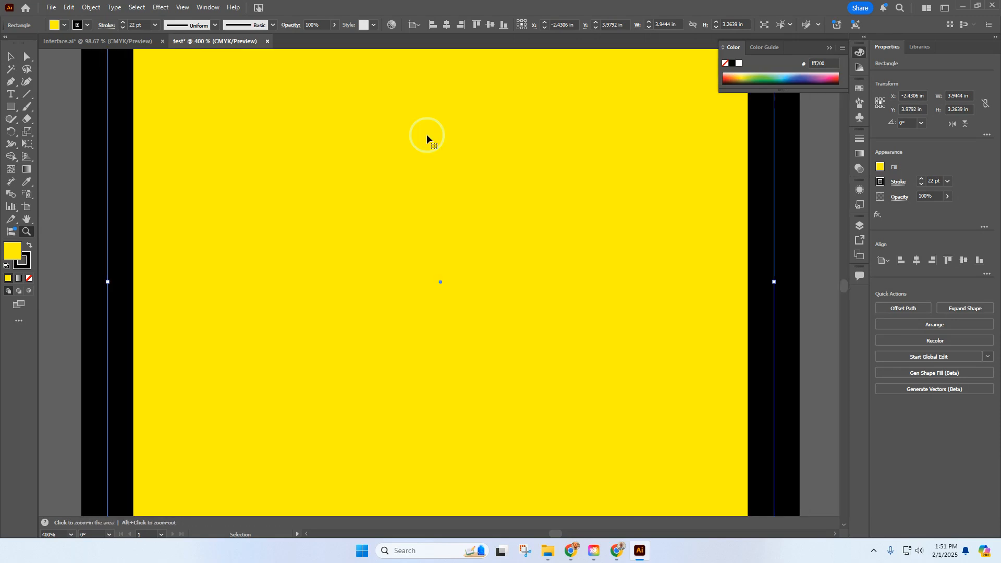
pyautogui.hotkey('ctrl', '-')
pyautogui.hotkey('ctrl', '-')
pyautogui.hotkey('ctrl', '-')
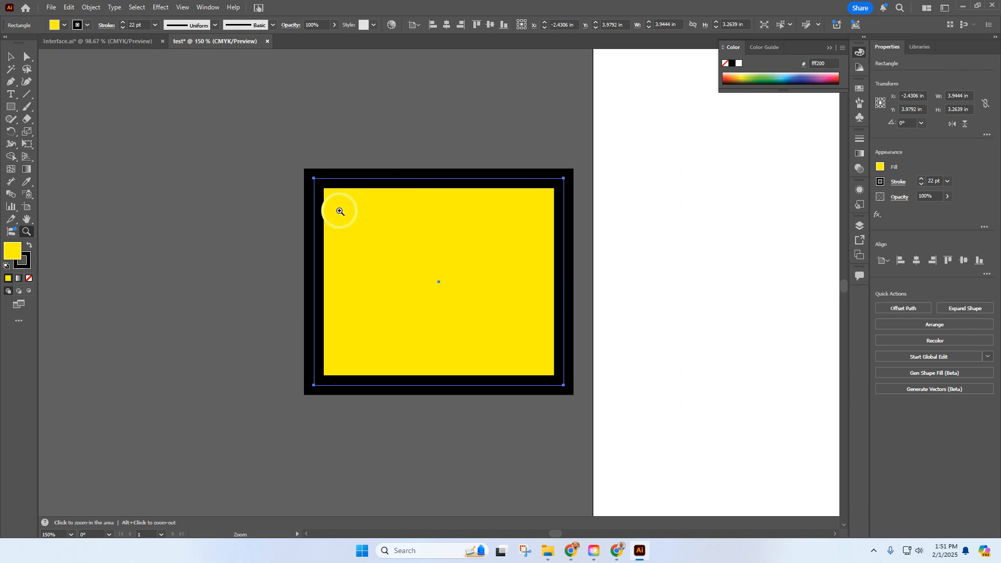
# Switch to the Selection tool and zoom in and out repeatedly around the yellow rectangle and artboard, ending at 66.67%
pyautogui.click(15, 107)
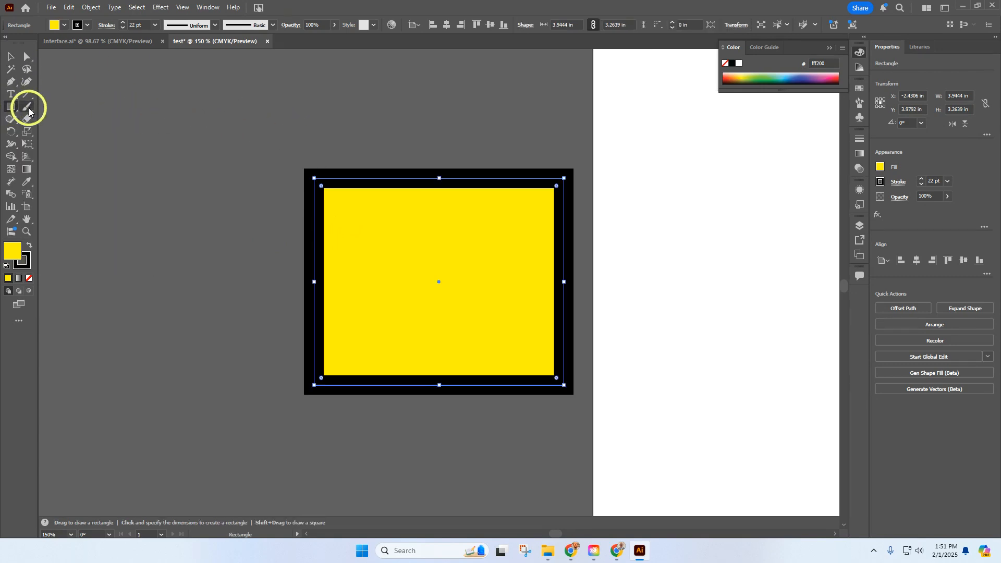
pyautogui.click(10, 56)
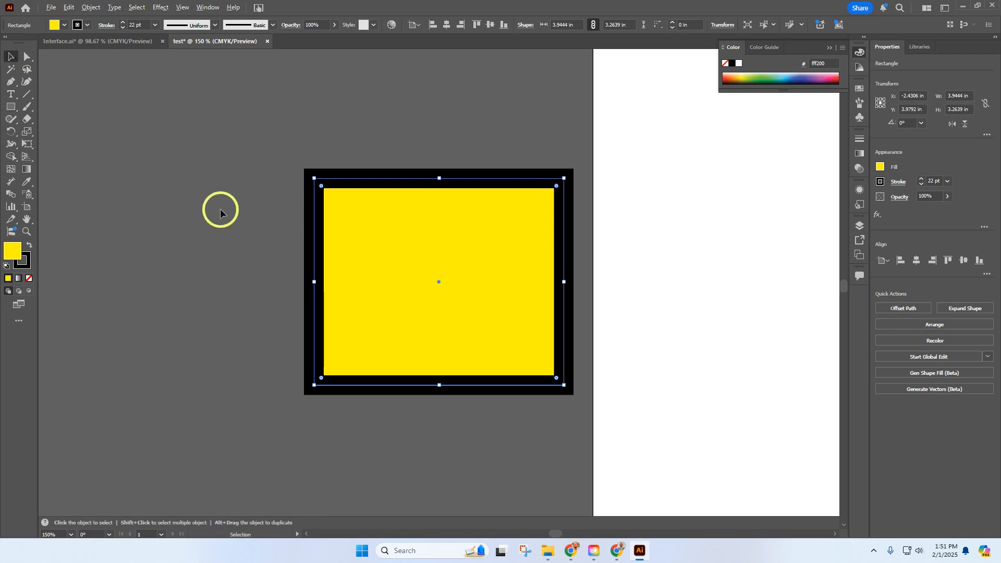
pyautogui.scroll(-5, 243, 248)
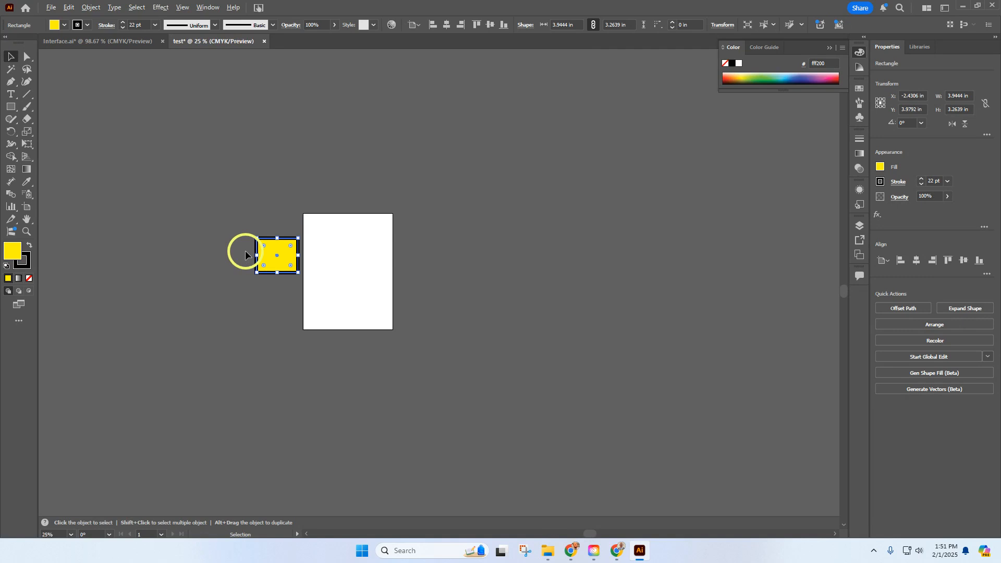
pyautogui.scroll(3, 246, 251)
pyautogui.scroll(3, 248, 260)
pyautogui.scroll(-5, 249, 257)
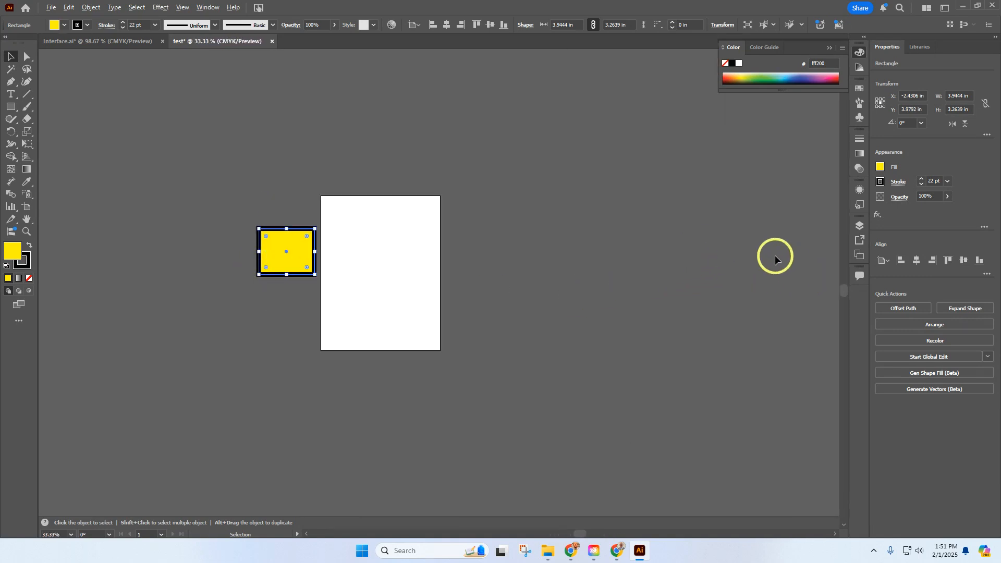
pyautogui.scroll(2, 775, 258)
pyautogui.scroll(5, 775, 255)
pyautogui.scroll(-7, 774, 255)
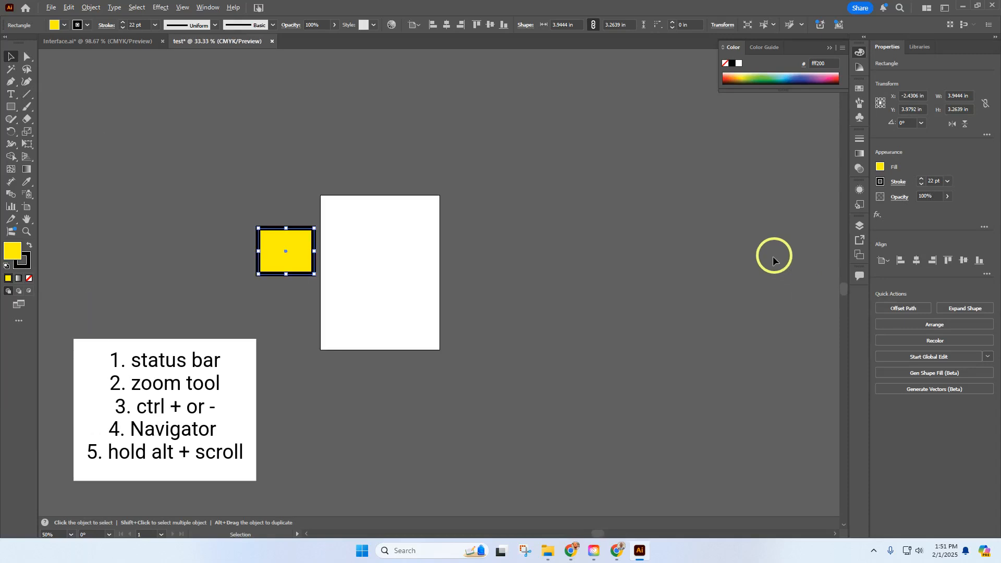
pyautogui.scroll(-2, 650, 276)
pyautogui.scroll(-1, 555, 275)
pyautogui.scroll(3, 560, 277)
pyautogui.scroll(2, 561, 277)
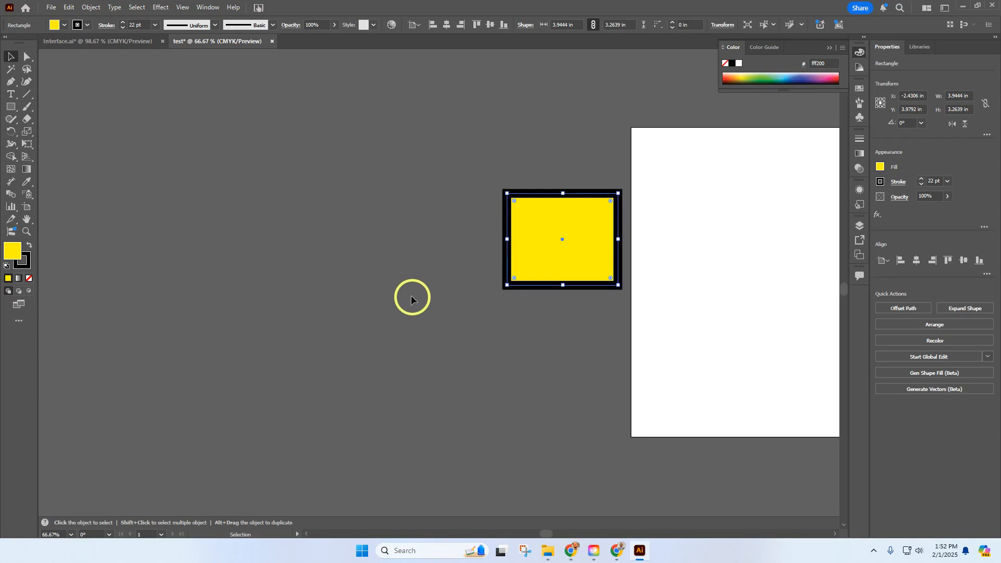
# Open the General preferences, go to the User Interface settings, and keep the UI scaling at Small
pyautogui.click(70, 8)
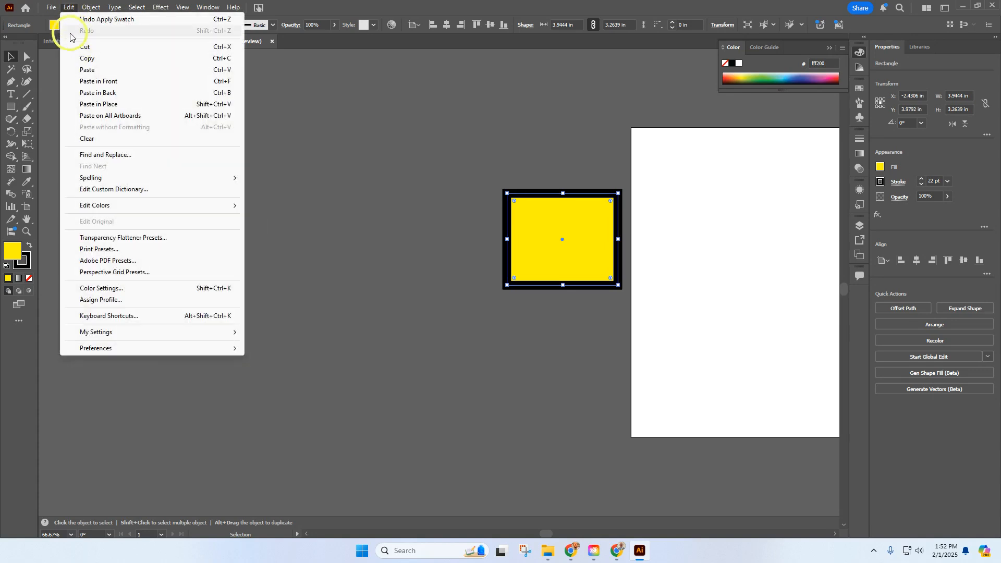
pyautogui.moveTo(138, 350)
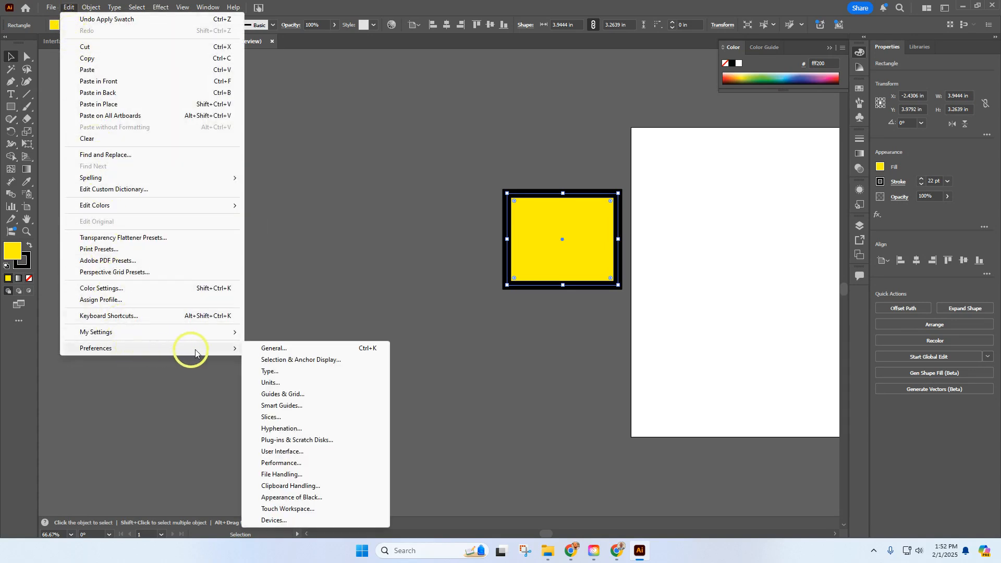
pyautogui.click(271, 348)
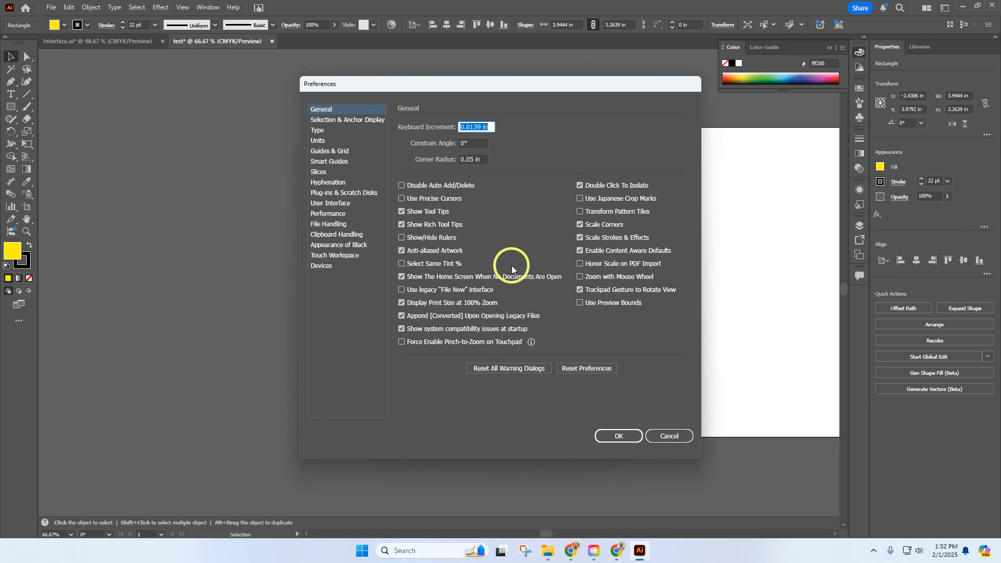
pyautogui.click(331, 203)
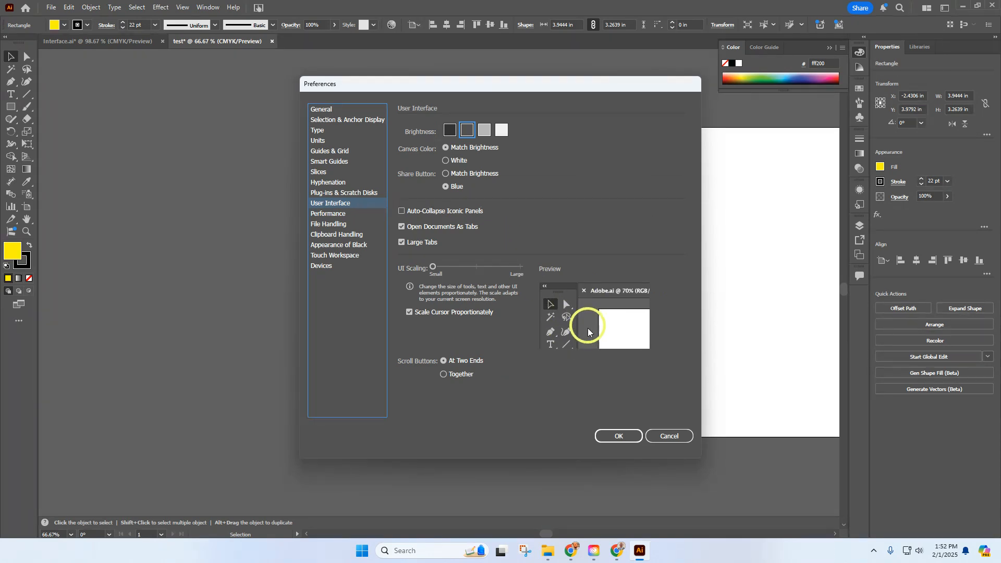
pyautogui.moveTo(435, 269)
pyautogui.mouseDown()
pyautogui.moveTo(521, 268)
pyautogui.moveTo(435, 267)
pyautogui.mouseUp()
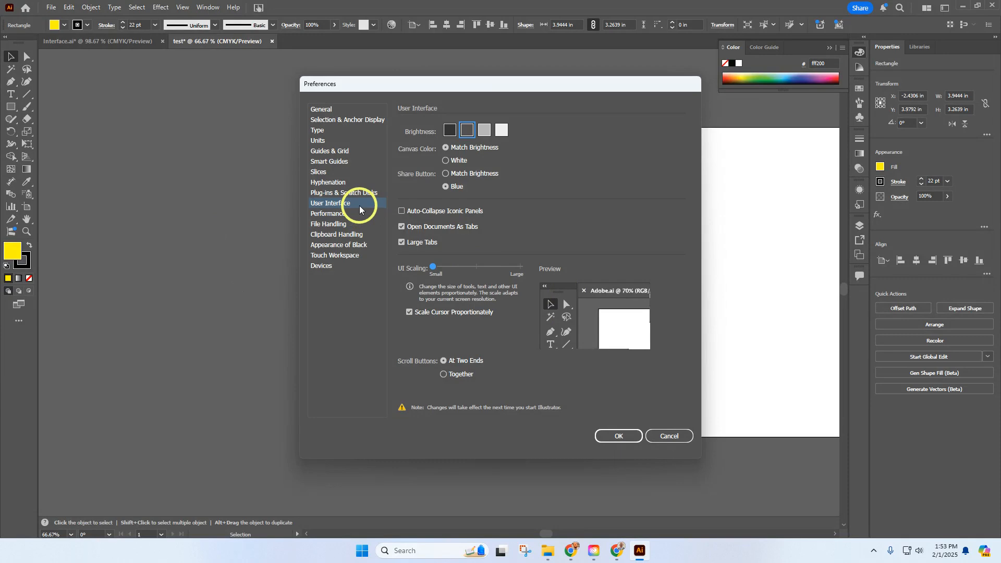
# Review the Smart Guides and Guides & Grid preferences, and close the preferences with OK
pyautogui.click(330, 162)
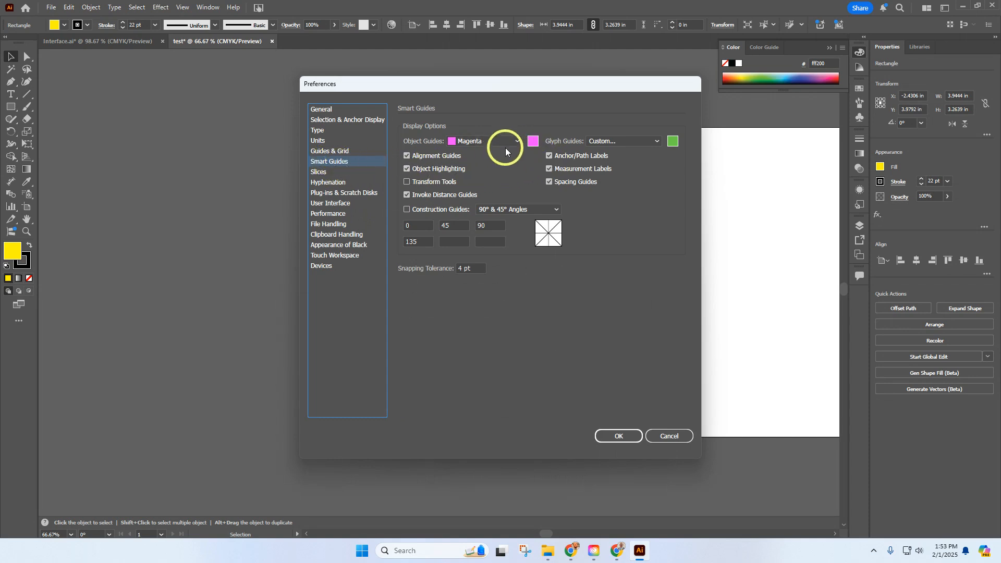
pyautogui.click(334, 153)
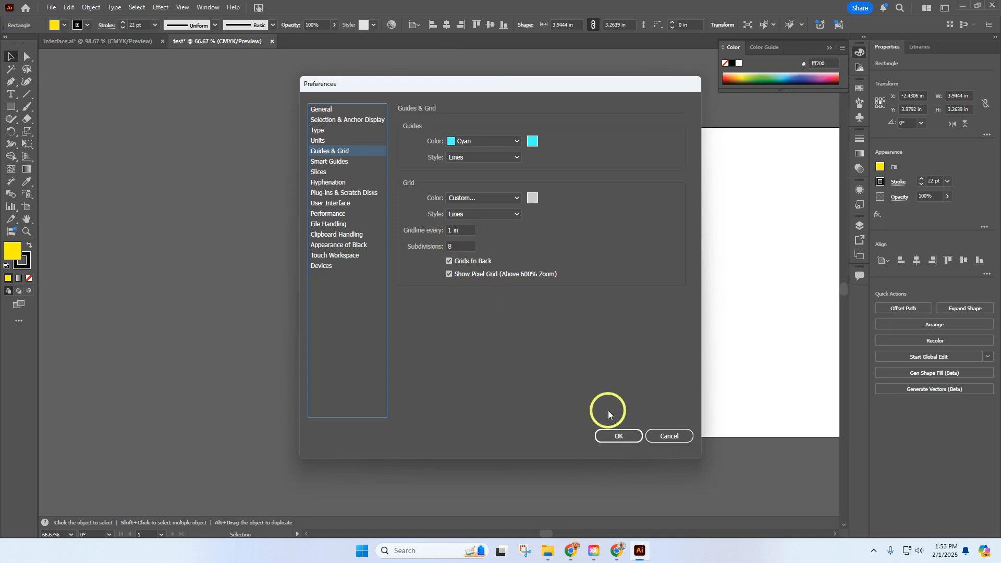
pyautogui.click(626, 435)
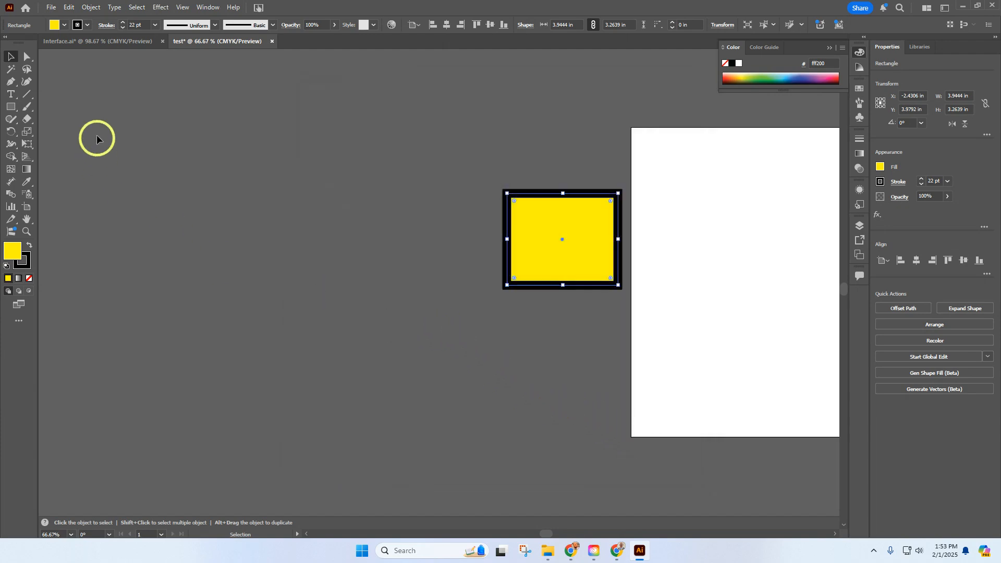
# Switch to the Interface.ai document and compare the properties of the green rectangle, both dog photos, and the cartoon puppy by selecting each
pyautogui.click(95, 49)
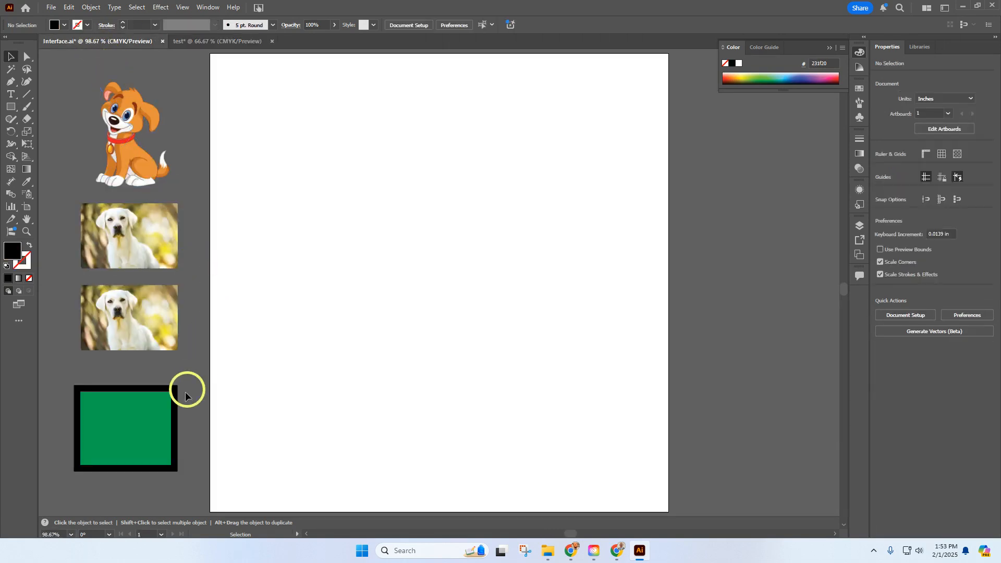
pyautogui.click(124, 437)
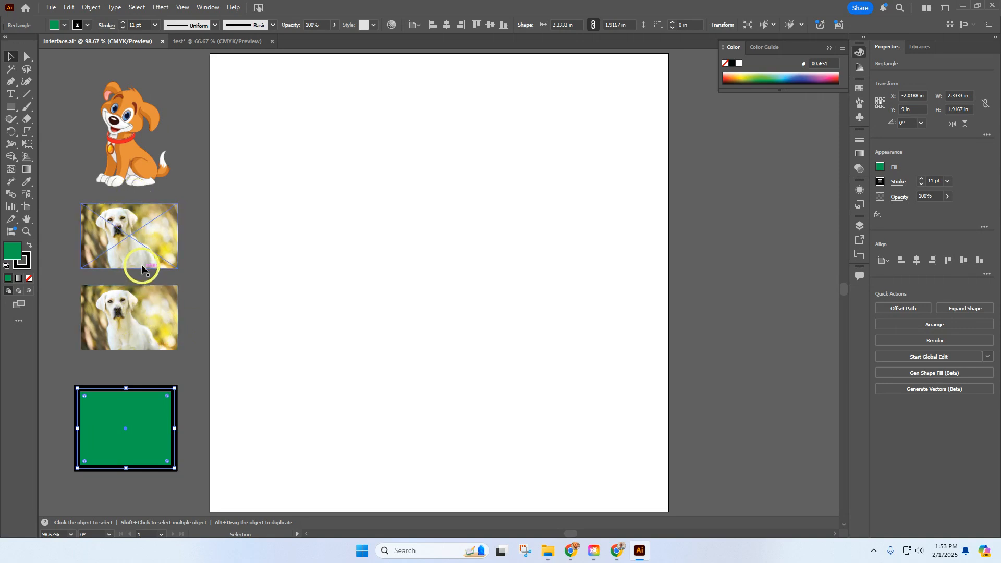
pyautogui.click(148, 327)
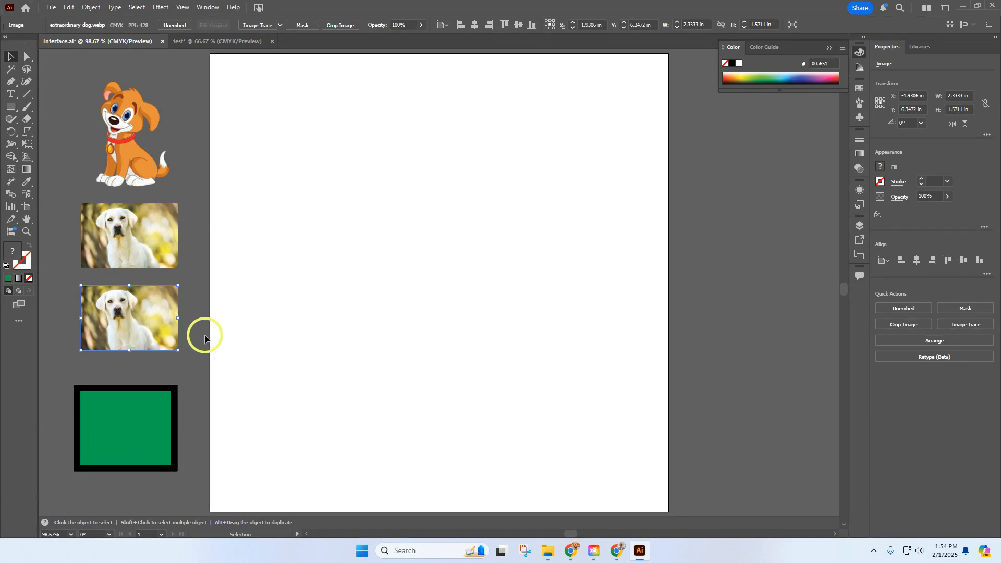
pyautogui.click(129, 236)
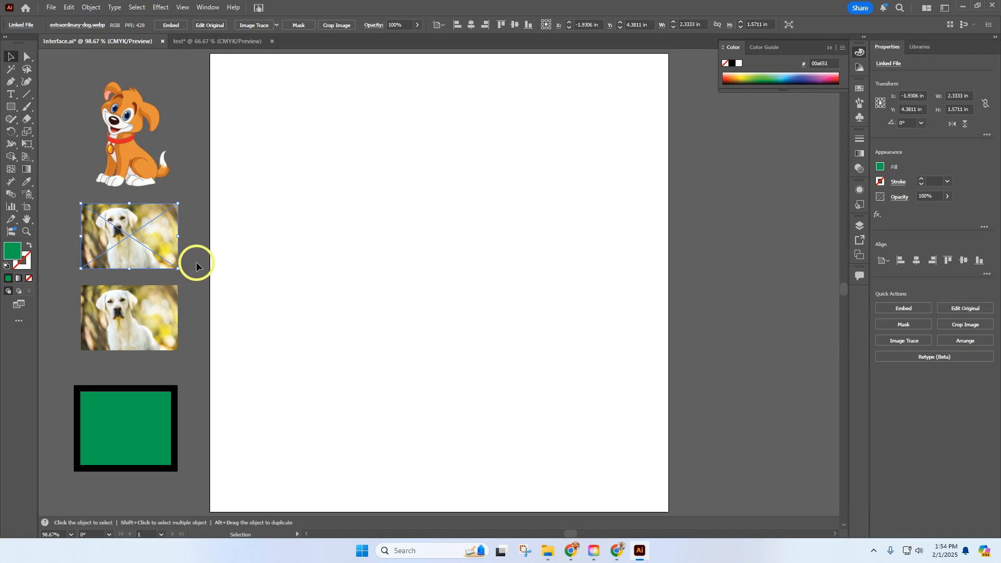
pyautogui.click(153, 315)
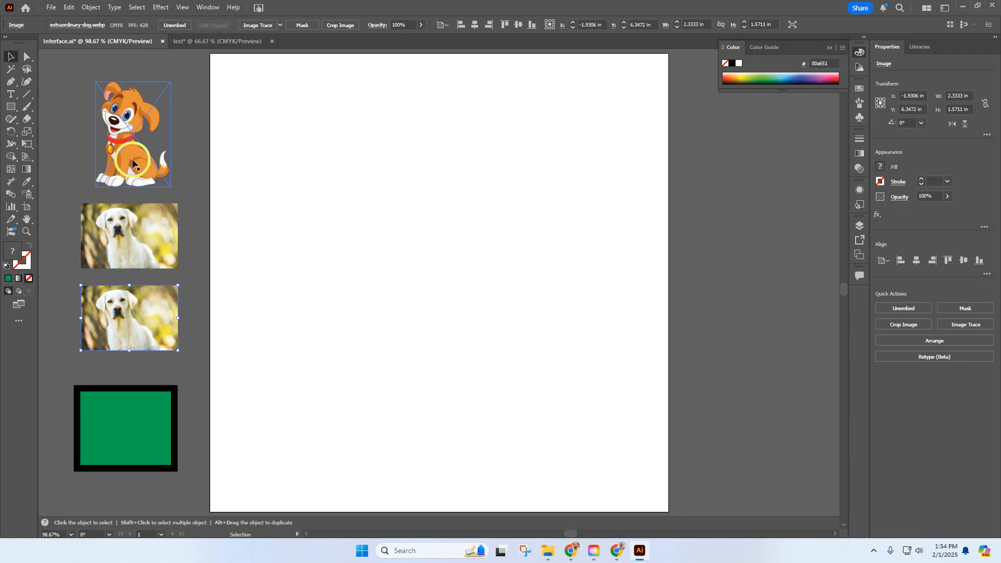
pyautogui.click(131, 138)
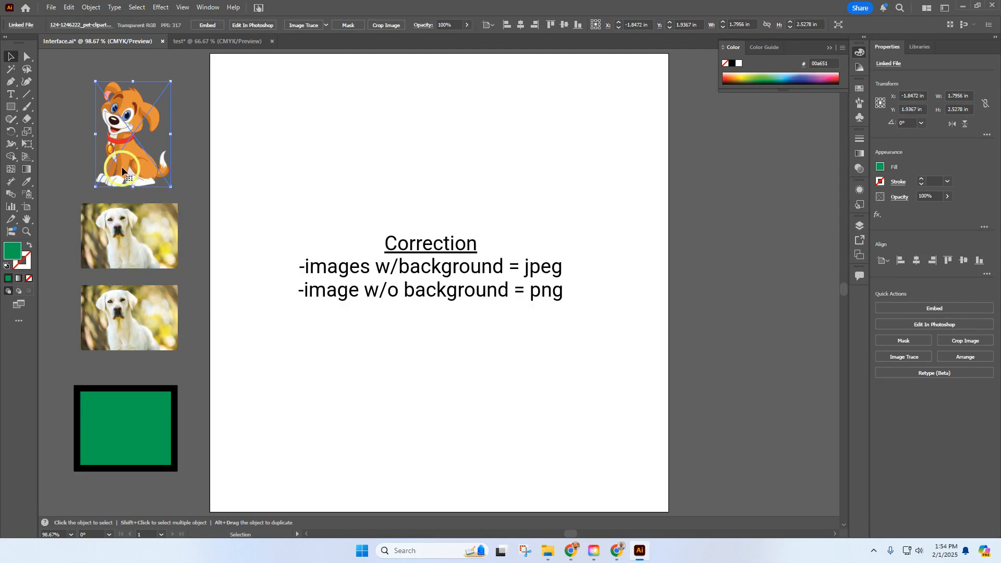
# Inspect the cartoon puppy's edges at up to 2400% zoom and return to 200%
pyautogui.keyDown('alt'); pyautogui.scroll(20, 129, 132); pyautogui.keyUp('alt')
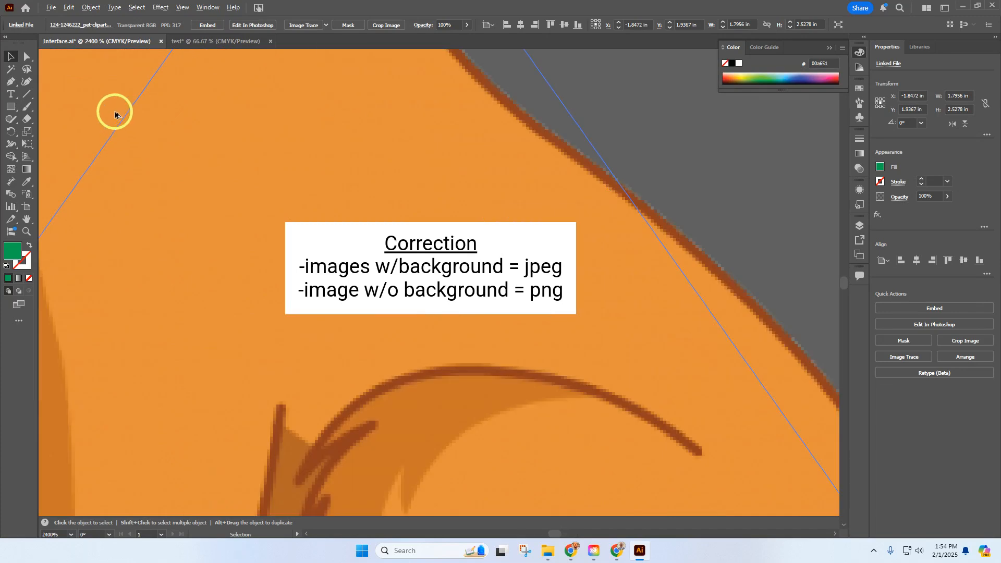
pyautogui.keyDown('alt'); pyautogui.scroll(-15, 334, 216); pyautogui.keyUp('alt')
pyautogui.keyDown('alt'); pyautogui.scroll(10, 334, 216); pyautogui.keyUp('alt')
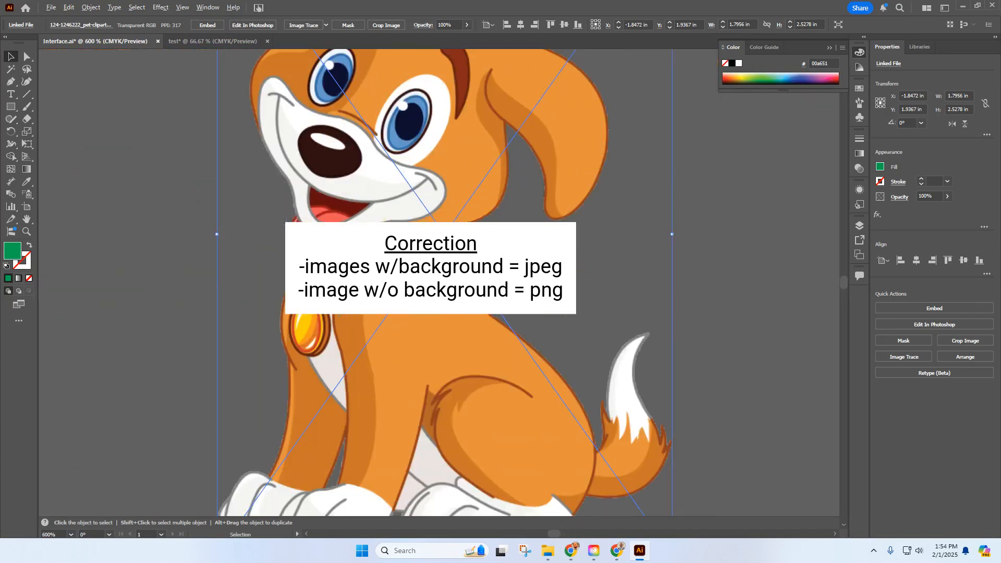
pyautogui.keyDown('alt'); pyautogui.scroll(-12, 334, 216); pyautogui.keyUp('alt')
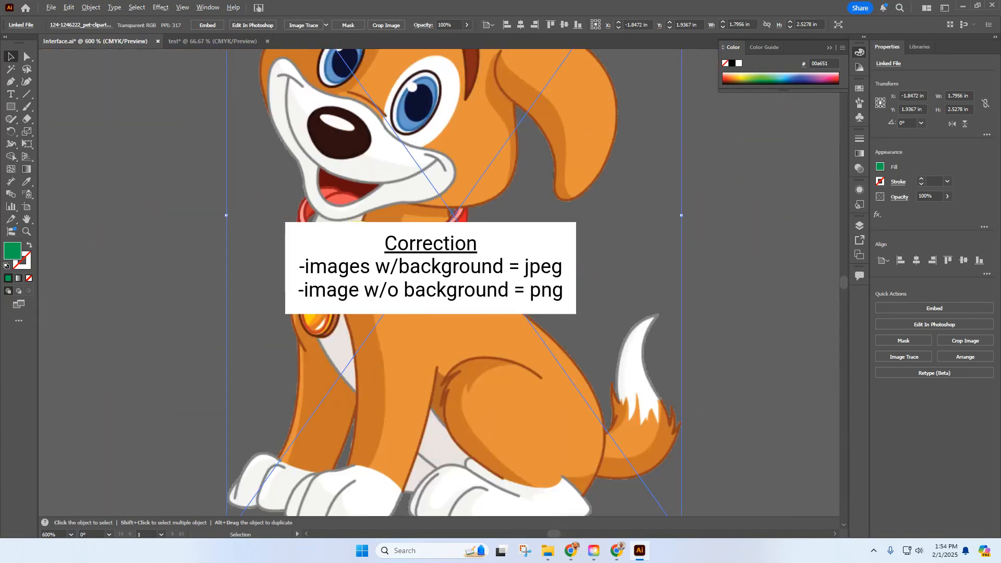
pyautogui.keyDown('alt'); pyautogui.scroll(-3, 375, 284); pyautogui.keyUp('alt')
pyautogui.keyDown('alt'); pyautogui.scroll(6, 376, 305); pyautogui.keyUp('alt')
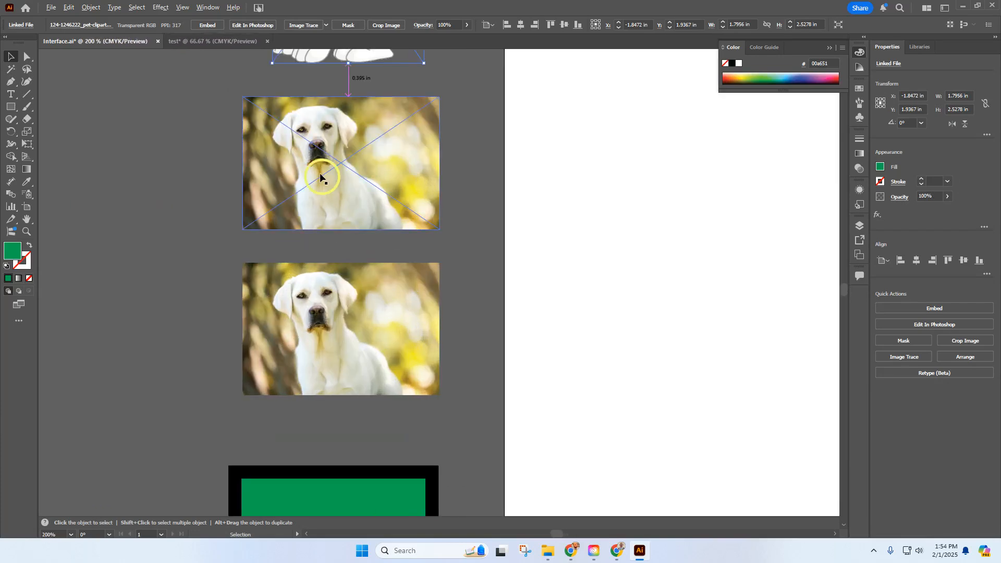
# Examine the pixels around the dog's nose in the upper photo at up to 3200% zoom
pyautogui.keyDown('alt'); pyautogui.scroll(6, 314, 138); pyautogui.keyUp('alt')
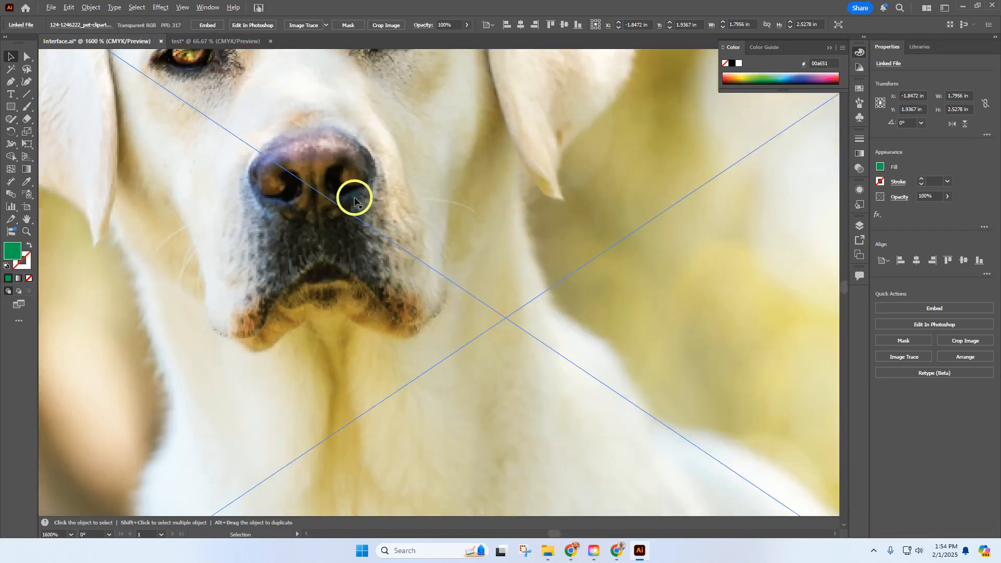
pyautogui.keyDown('alt'); pyautogui.scroll(2, 354, 200); pyautogui.keyUp('alt')
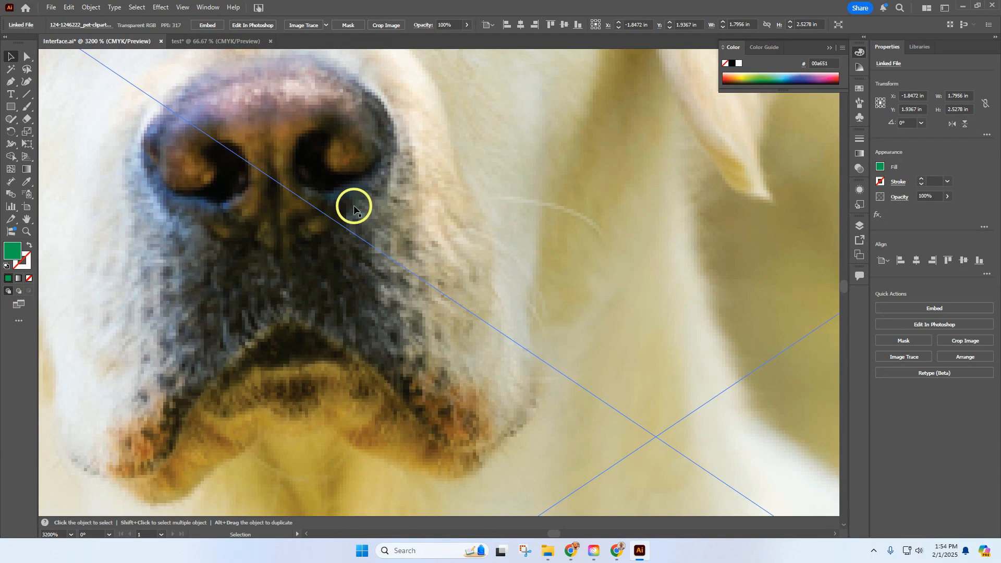
pyautogui.keyDown('alt'); pyautogui.scroll(-7, 354, 207); pyautogui.keyUp('alt')
# Examine the dog's muzzle in the lower photo at up to 4800% zoom, and zoom back out to 66.67%
pyautogui.keyDown('alt'); pyautogui.scroll(2, 351, 388); pyautogui.keyUp('alt')
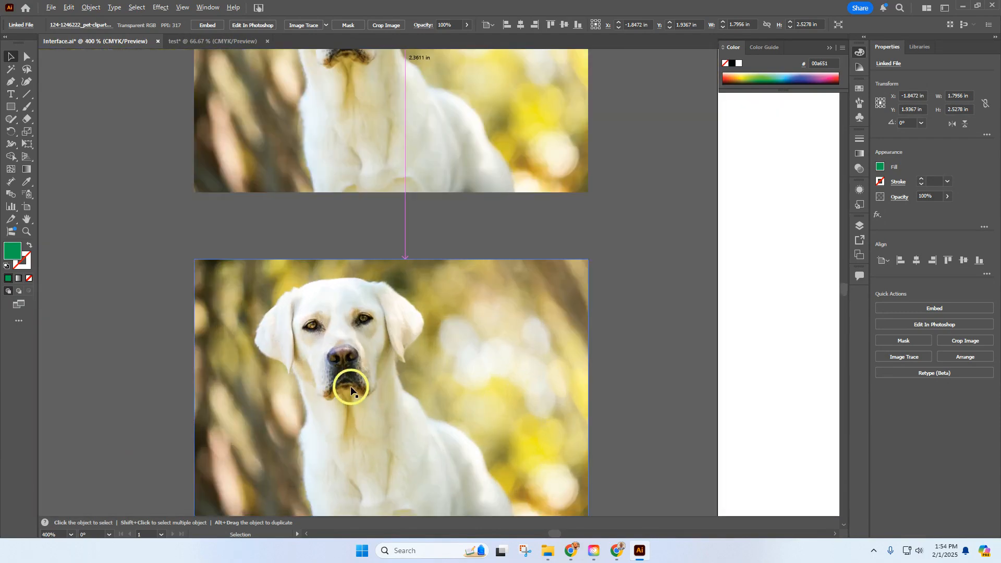
pyautogui.keyDown('alt'); pyautogui.scroll(5, 351, 388); pyautogui.keyUp('alt')
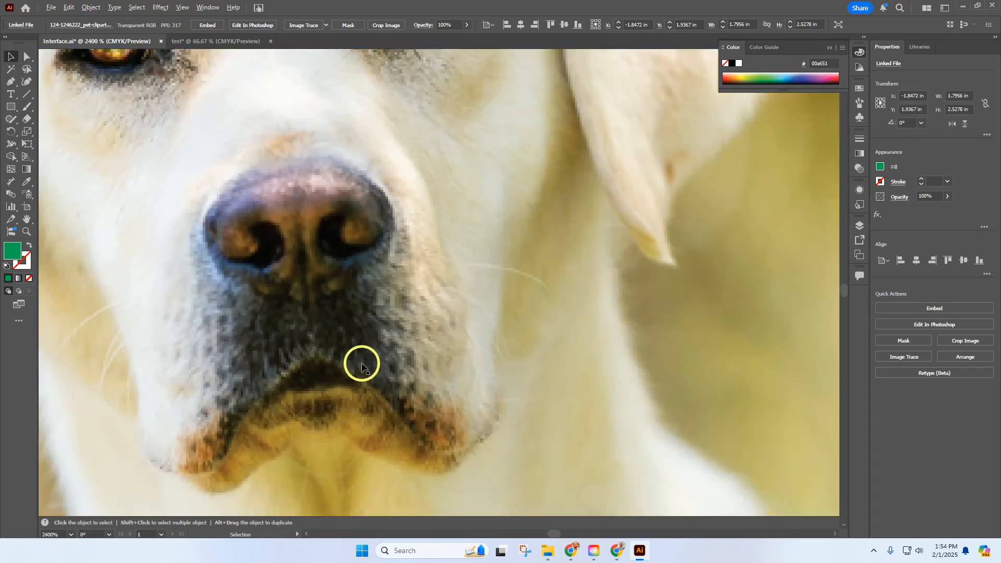
pyautogui.keyDown('alt'); pyautogui.scroll(2, 362, 365); pyautogui.keyUp('alt')
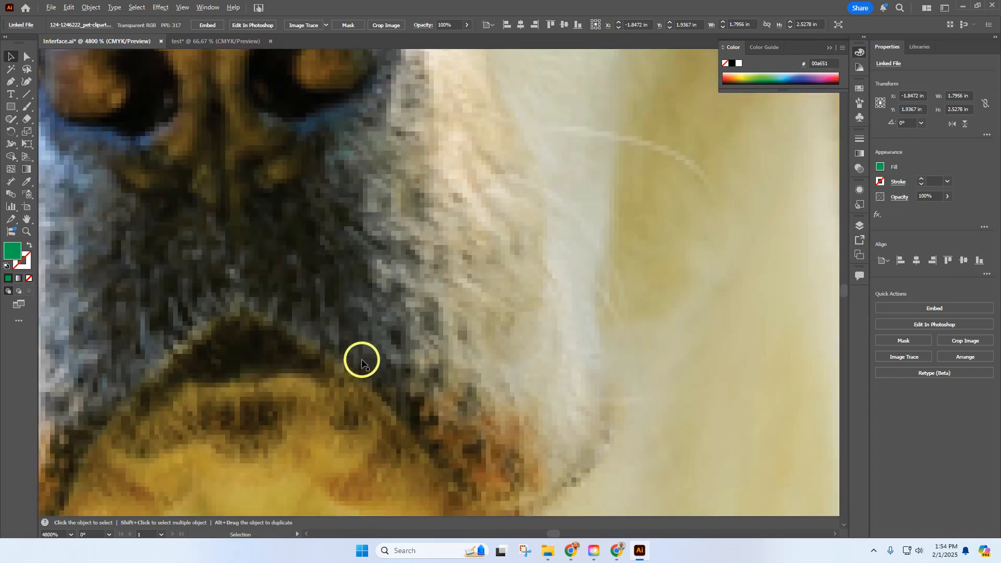
pyautogui.keyDown('alt'); pyautogui.scroll(-7, 362, 365); pyautogui.keyUp('alt')
pyautogui.keyDown('alt'); pyautogui.scroll(-3, 365, 352); pyautogui.keyUp('alt')
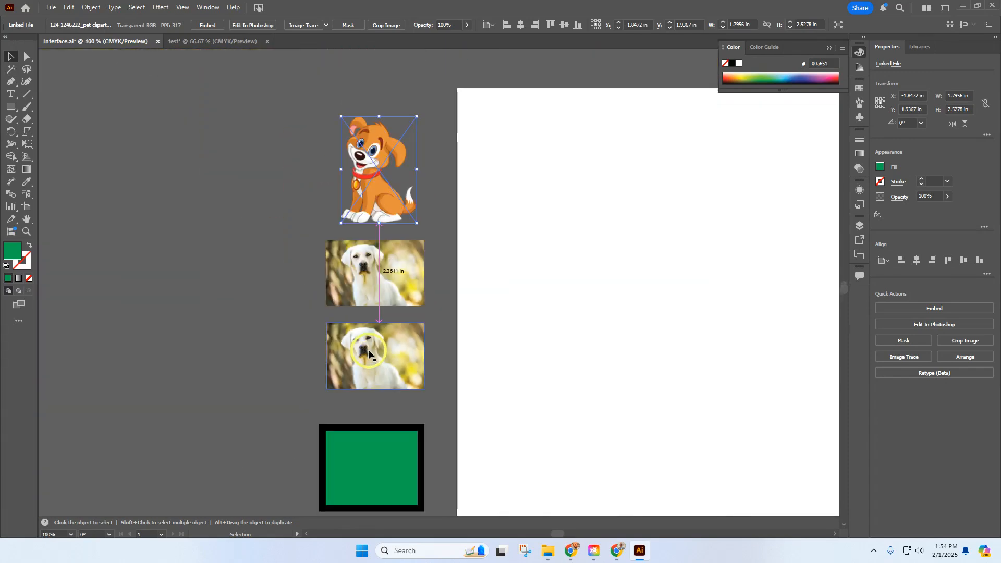
pyautogui.keyDown('alt'); pyautogui.scroll(-1, 369, 354); pyautogui.keyUp('alt')
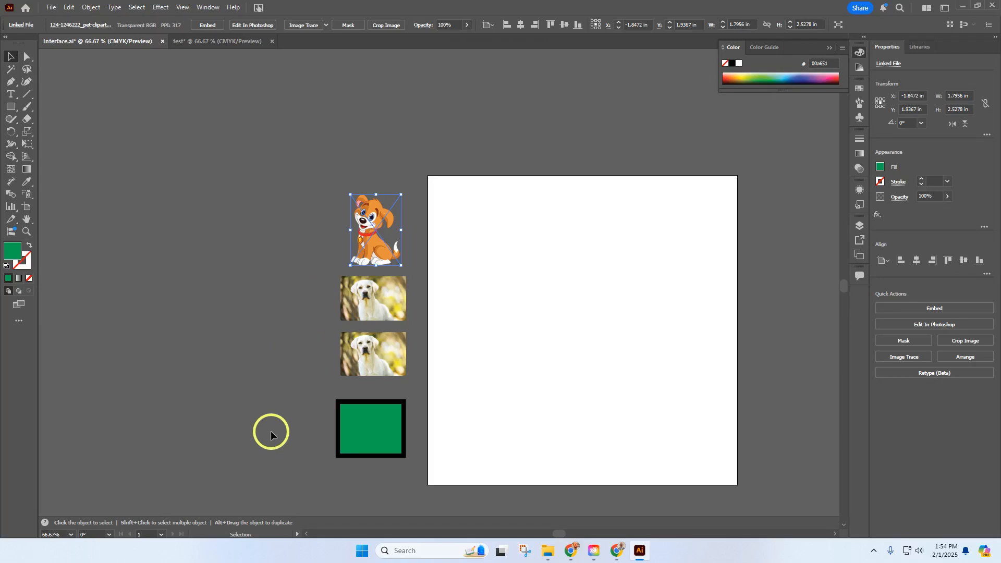